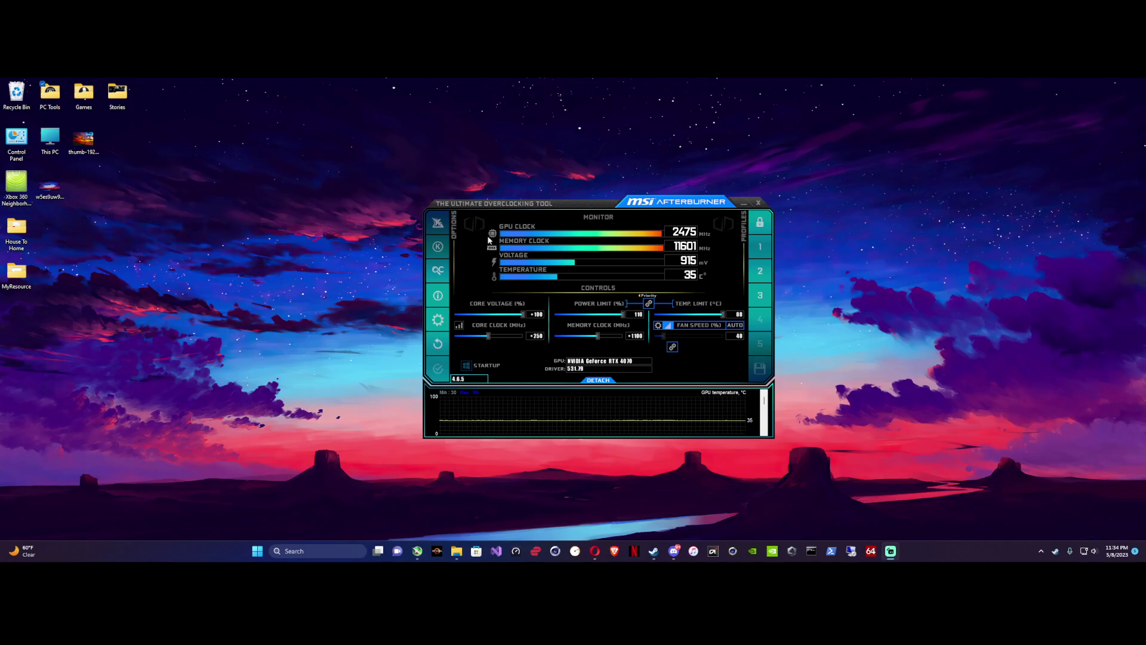
Step: Bring Opera forward, move Afterburner aside, and close the two extra Kombustor tabs
{"action": "left_click_drag", "start_coordinate": [568, 203], "coordinate": [591, 181]}
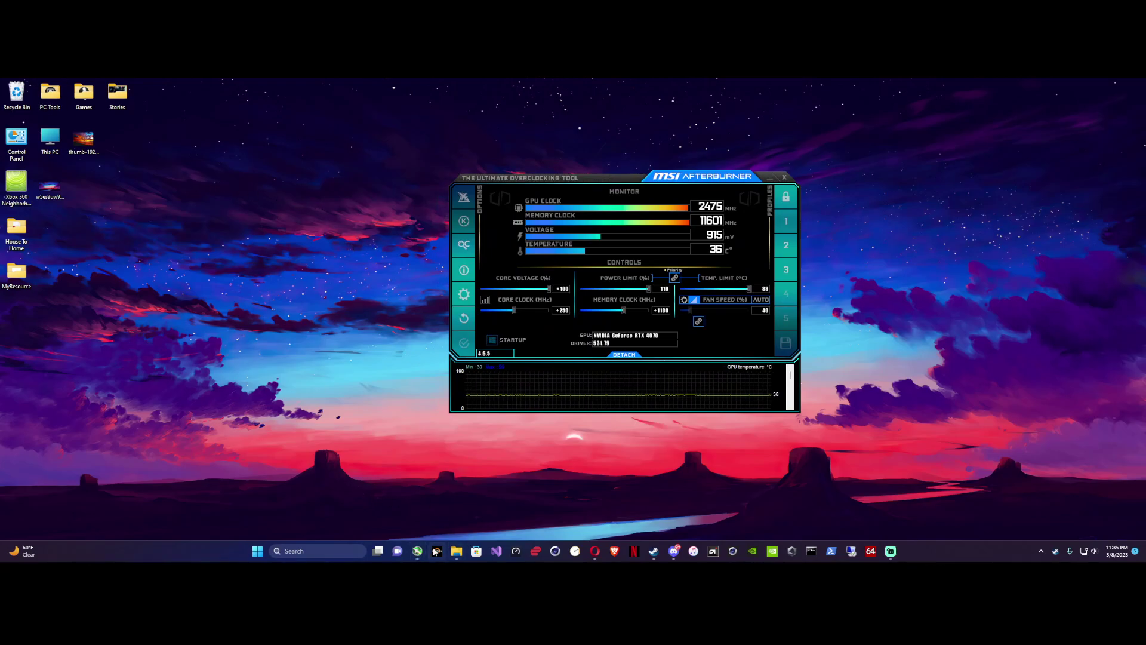
{"action": "left_click", "coordinate": [596, 550]}
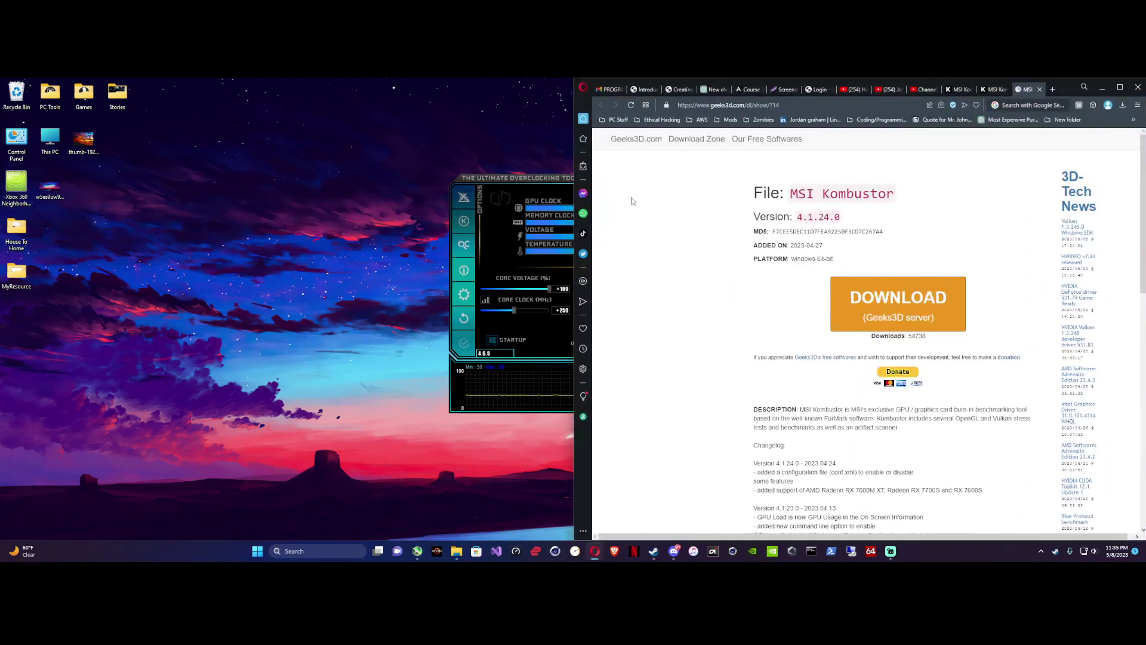
{"action": "left_click_drag", "start_coordinate": [503, 182], "coordinate": [135, 177]}
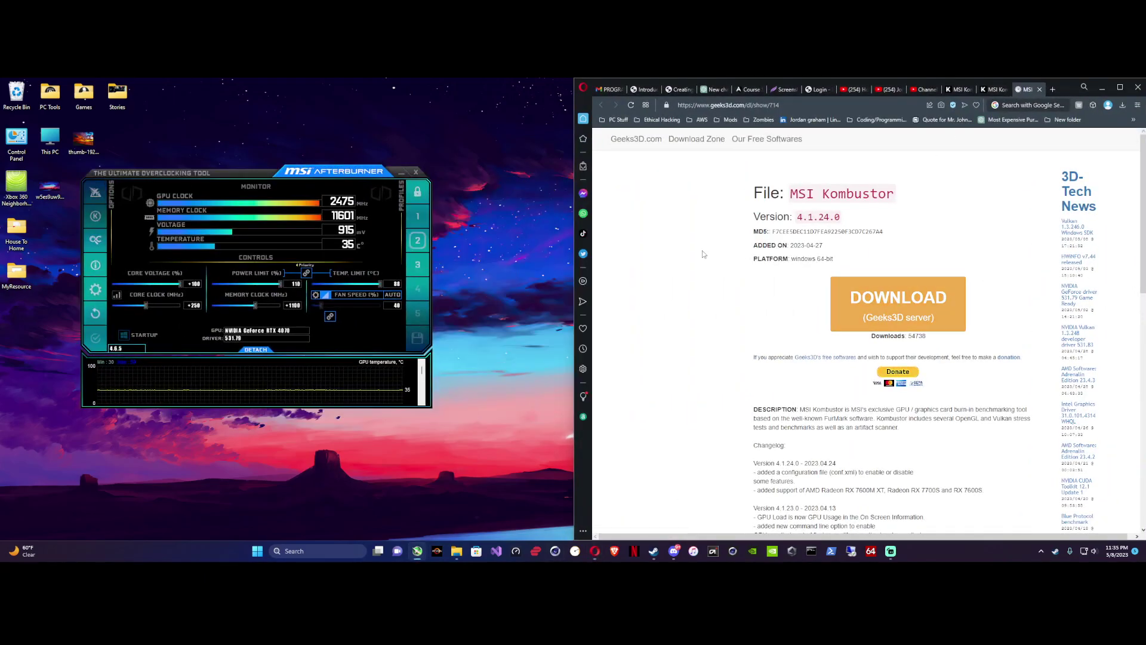
{"action": "left_click", "coordinate": [1041, 89]}
{"action": "left_click", "coordinate": [1041, 89]}
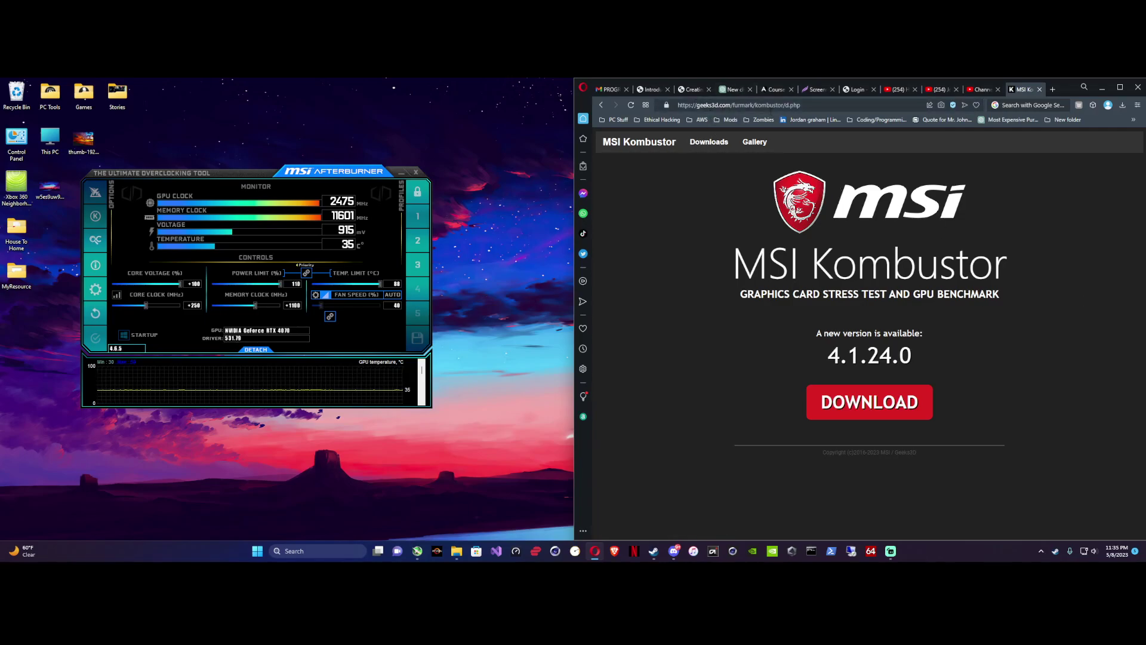
Step: Select the page address, dismiss the recent-sites suggestions, and clear the selection
{"action": "left_click", "coordinate": [819, 106]}
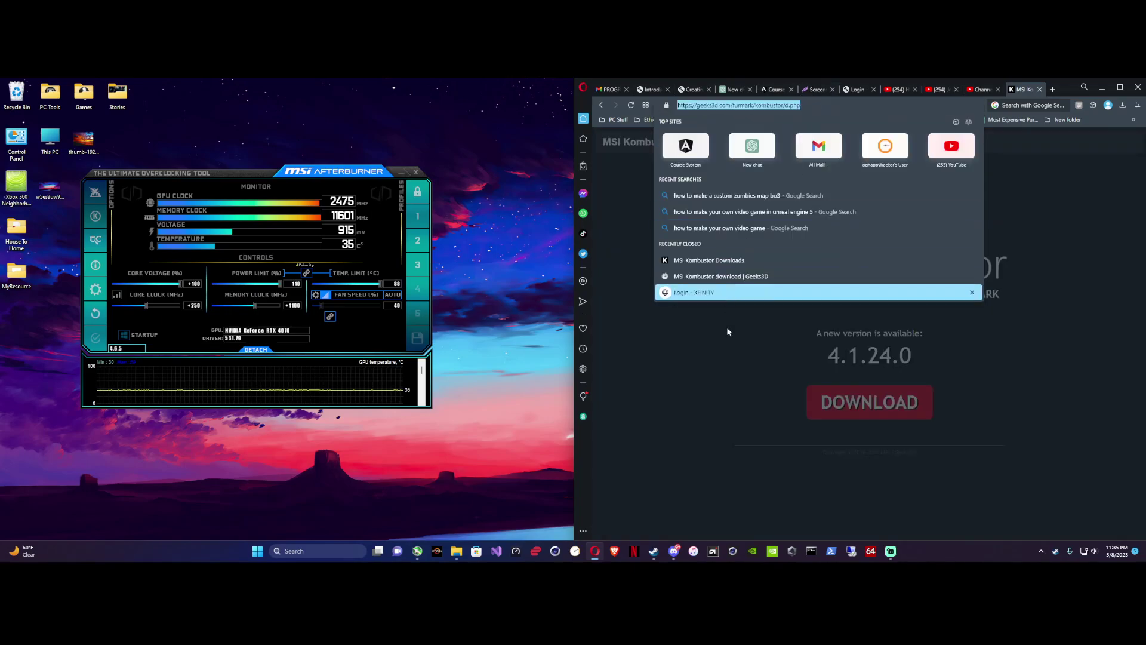
{"action": "key", "text": "Escape"}
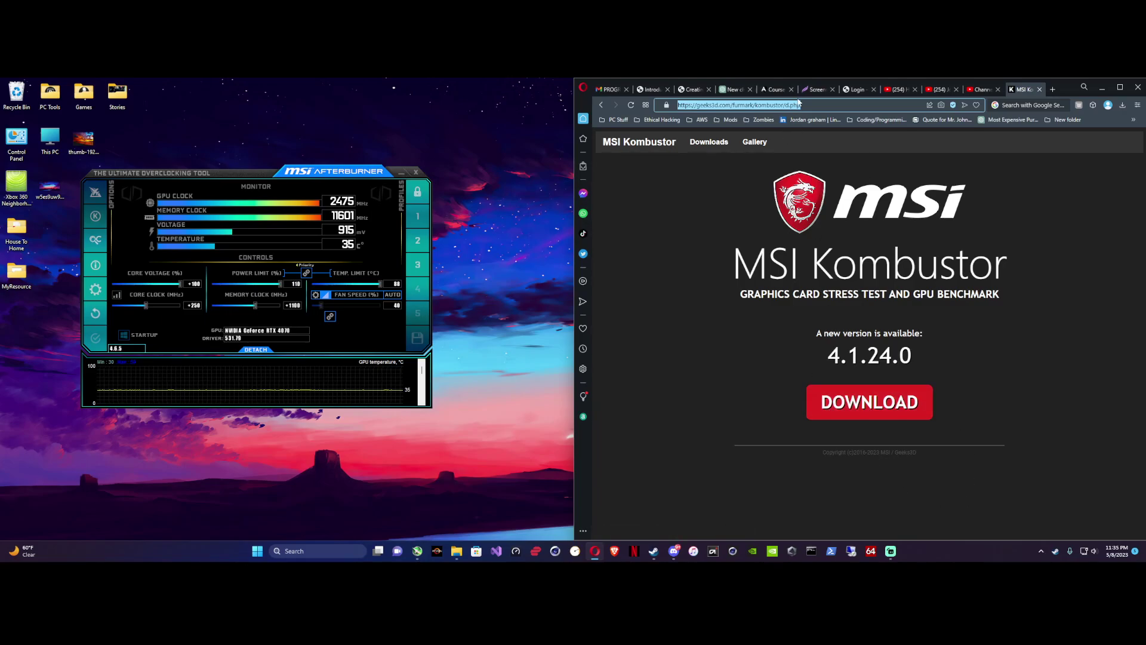
{"action": "left_click", "coordinate": [718, 218]}
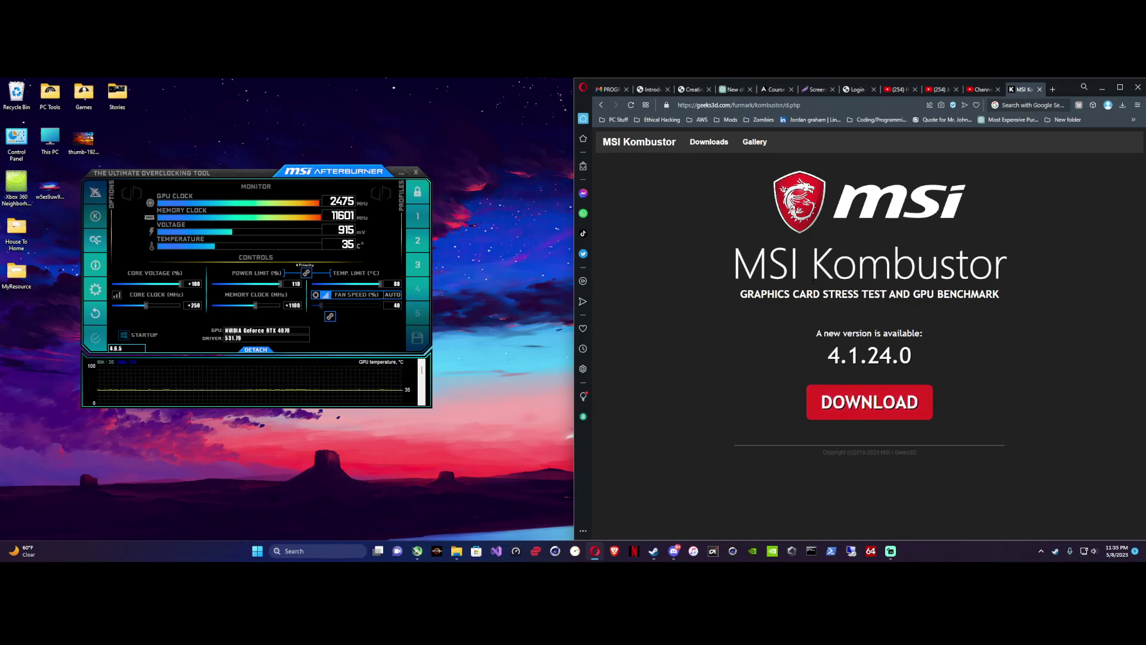
Step: Open the MSI Kombustor 4.1.24 file page on Geeks3D and start its download
{"action": "left_click", "coordinate": [830, 411]}
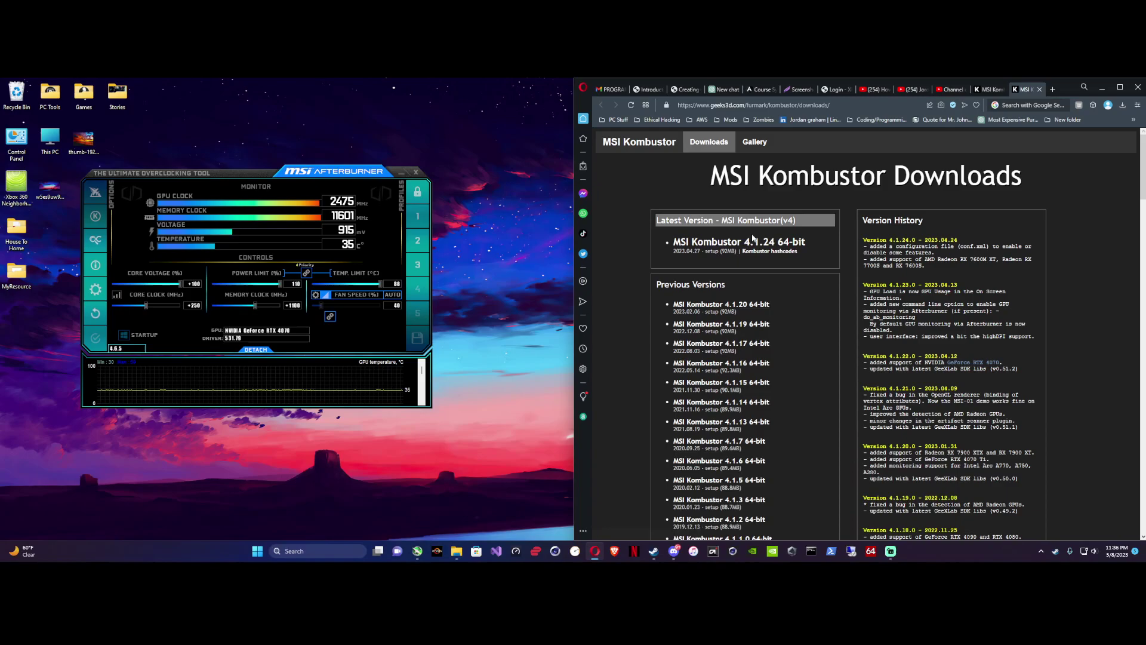
{"action": "left_click", "coordinate": [754, 240]}
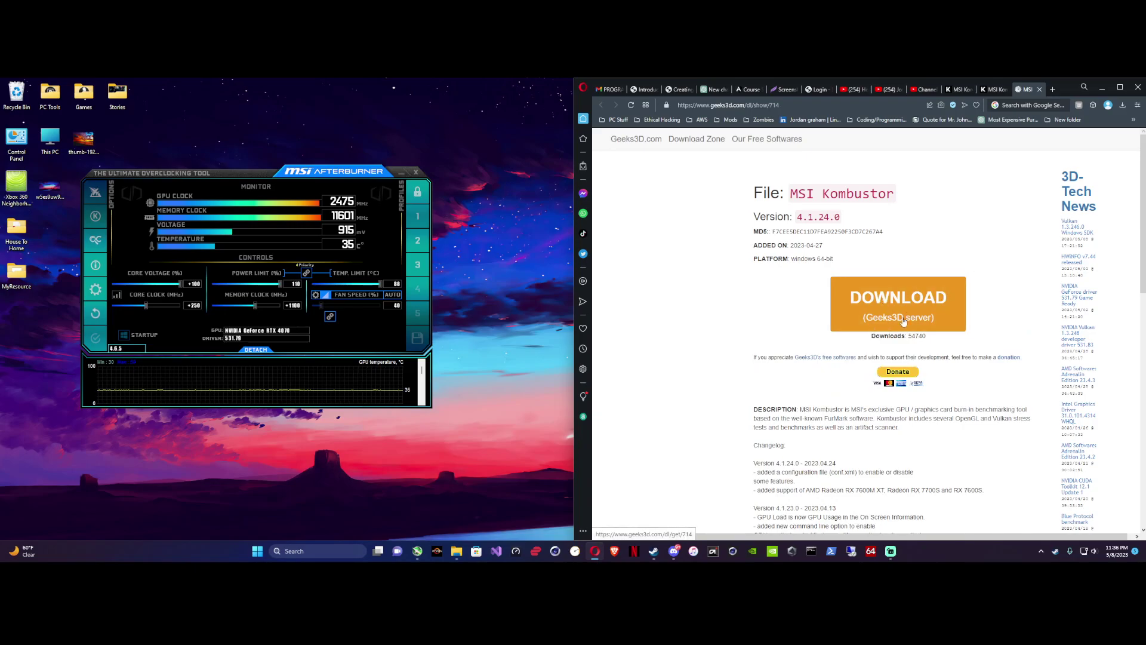
{"action": "left_click", "coordinate": [923, 322]}
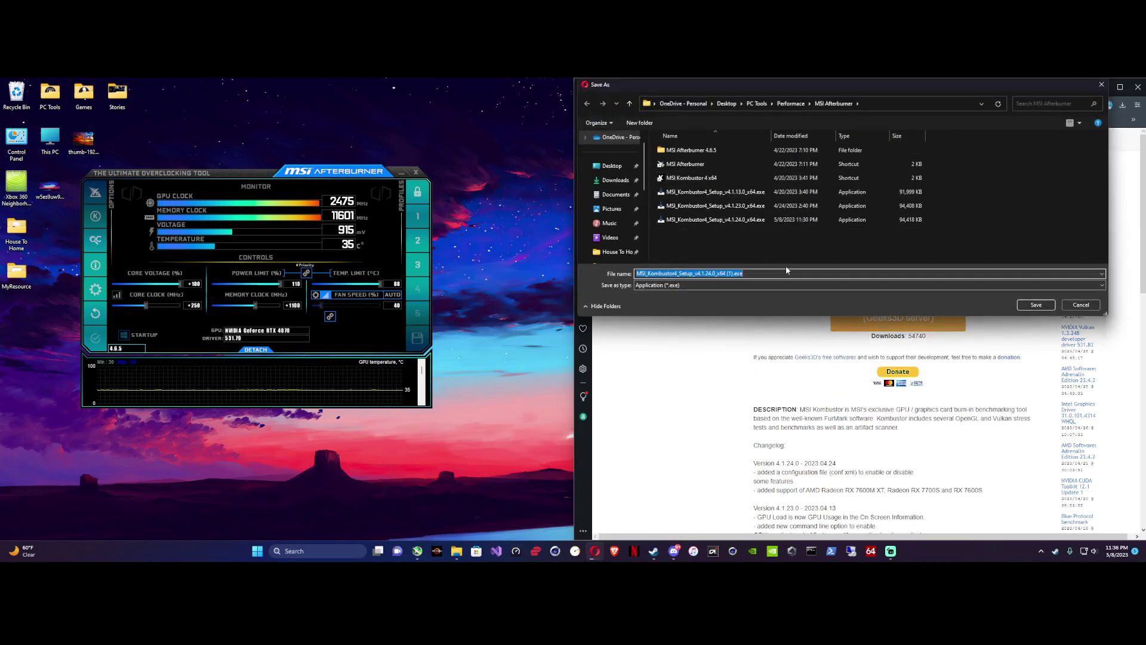
Step: Remove the ' (1)' suffix and save as MSI_Kombustor4_Setup_v4.1.24.0_x64.exe, replacing the existing file
{"action": "left_click", "coordinate": [841, 272]}
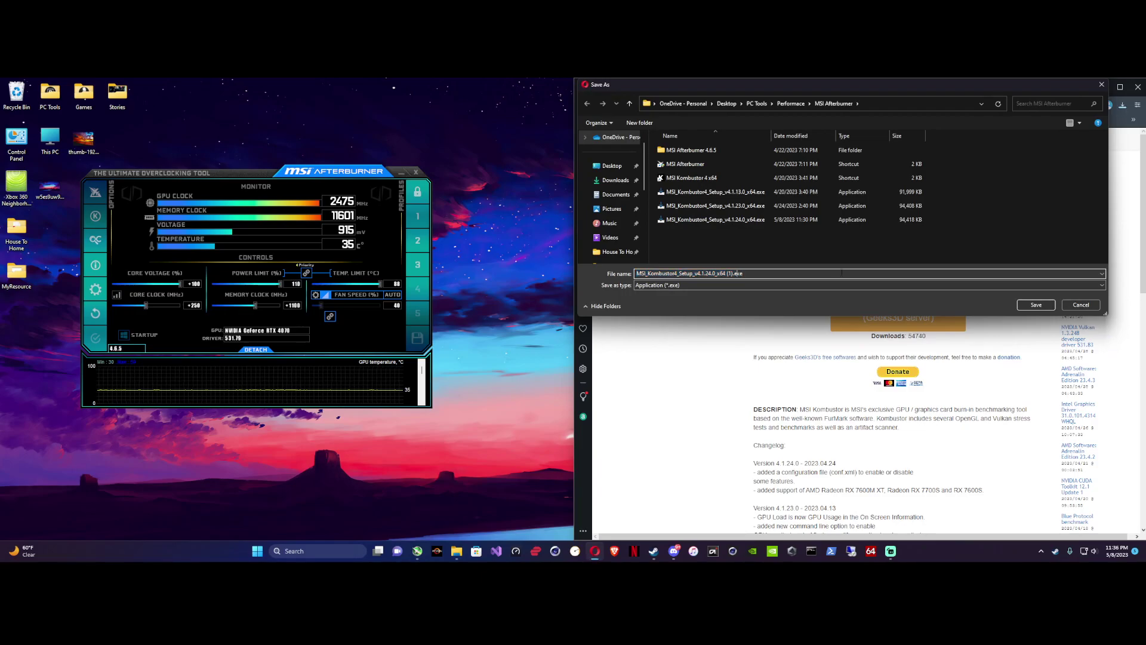
{"action": "key", "text": "BackSpace"}
{"action": "key", "text": "BackSpace"}
{"action": "key", "text": "BackSpace"}
{"action": "key", "text": "BackSpace"}
{"action": "left_click", "coordinate": [1035, 306]}
{"action": "key", "text": "y"}
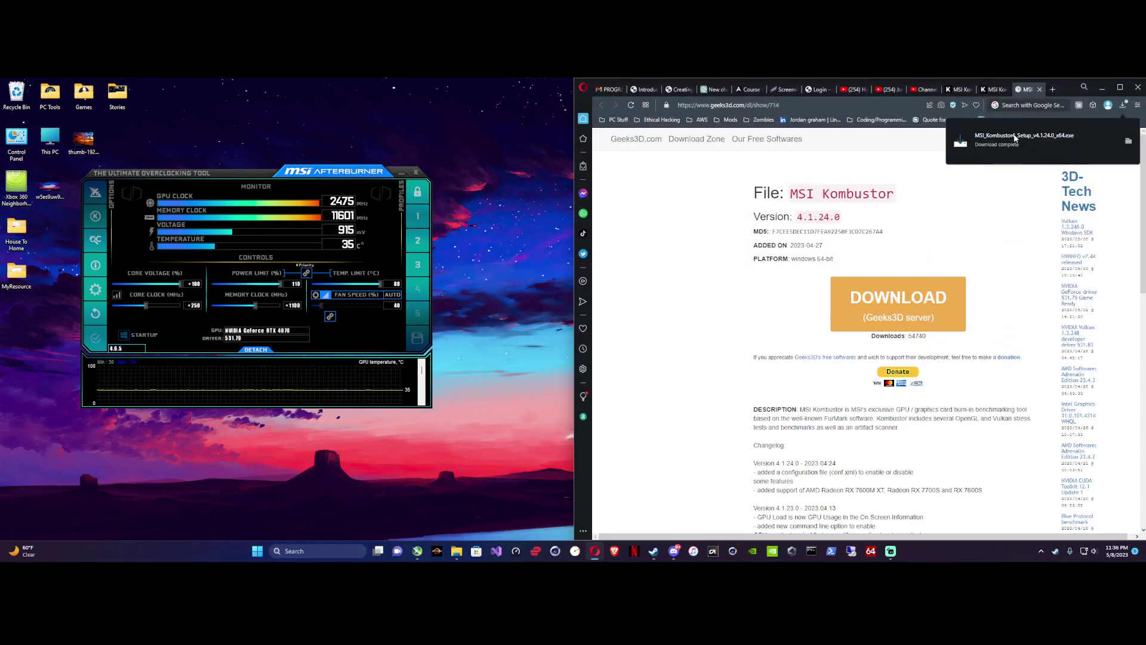
Step: Minimize Opera and browse to PC Tools > Performace > MSI Afterburner in File Explorer
{"action": "left_click", "coordinate": [1015, 137]}
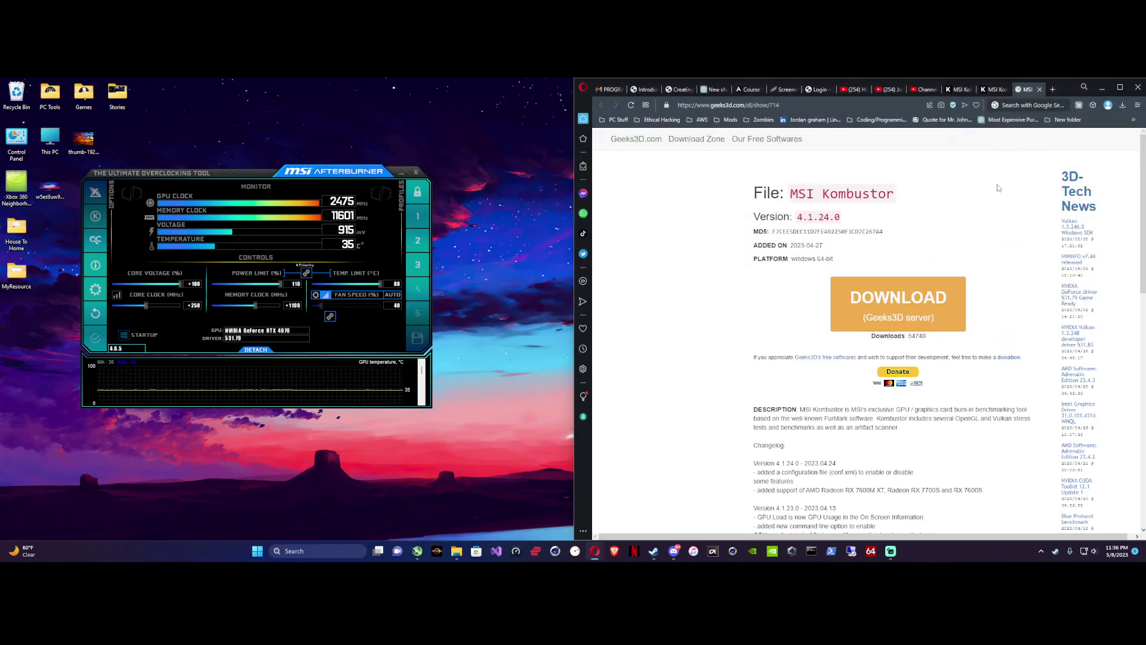
{"action": "left_click", "coordinate": [1103, 88]}
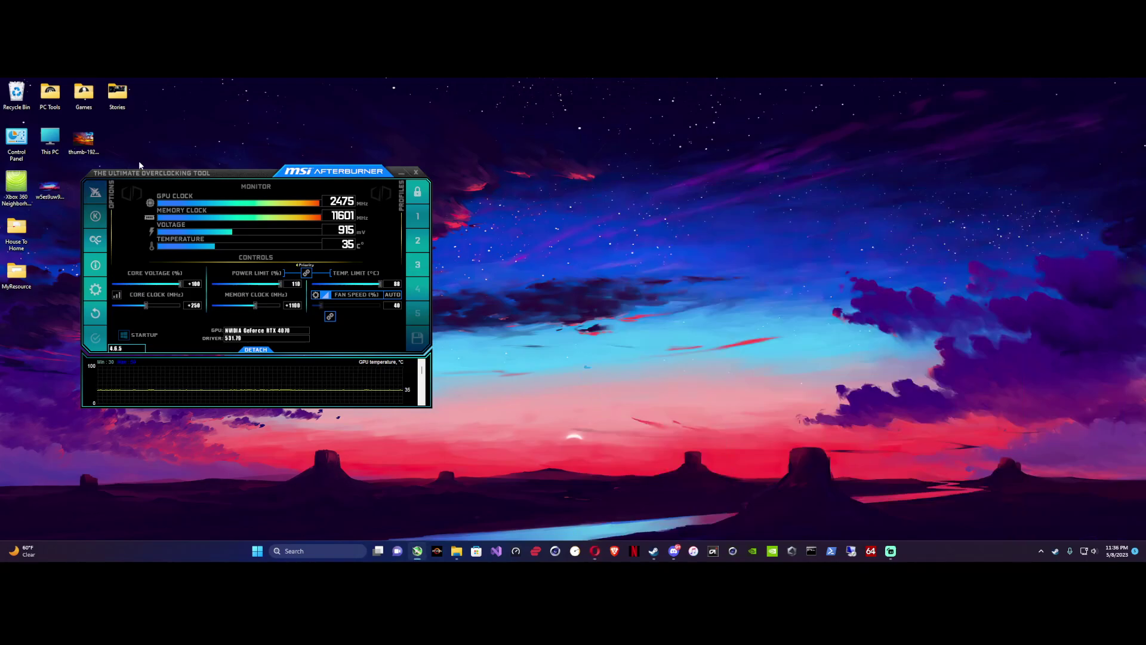
{"action": "left_click_drag", "start_coordinate": [191, 174], "coordinate": [463, 173]}
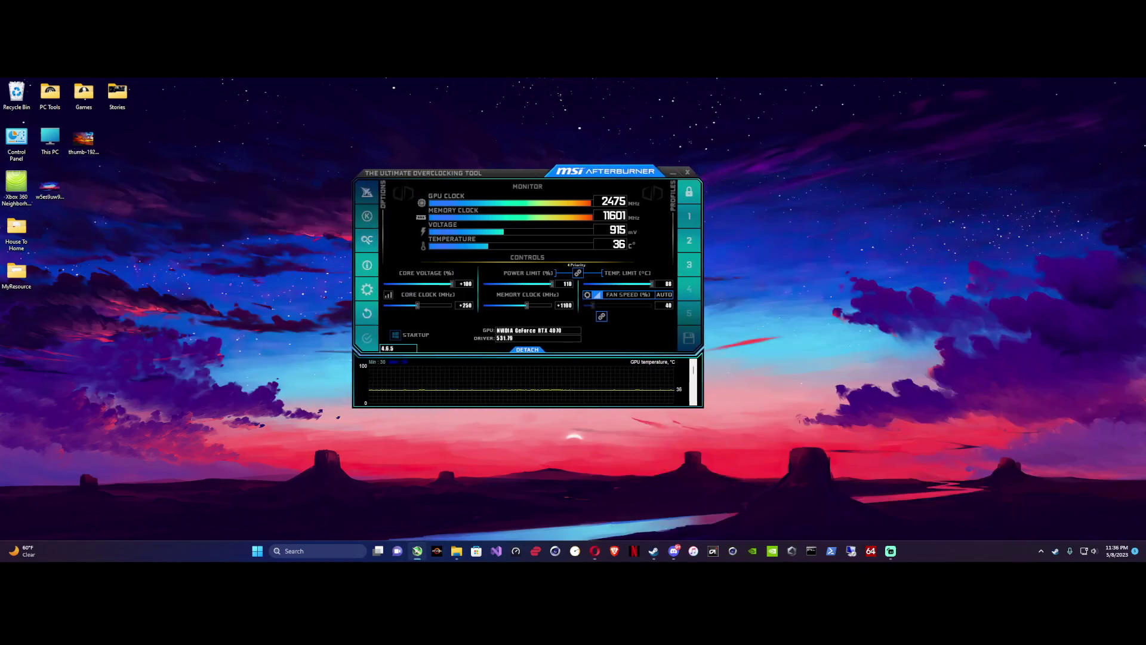
{"action": "double_click", "coordinate": [50, 94]}
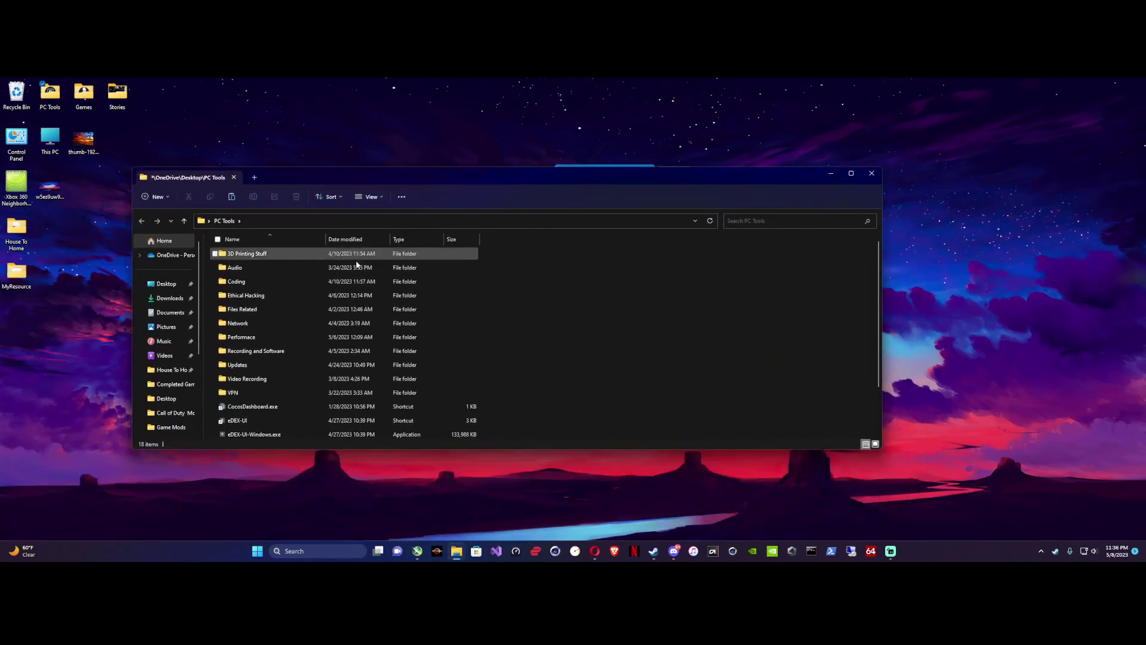
{"action": "double_click", "coordinate": [262, 337]}
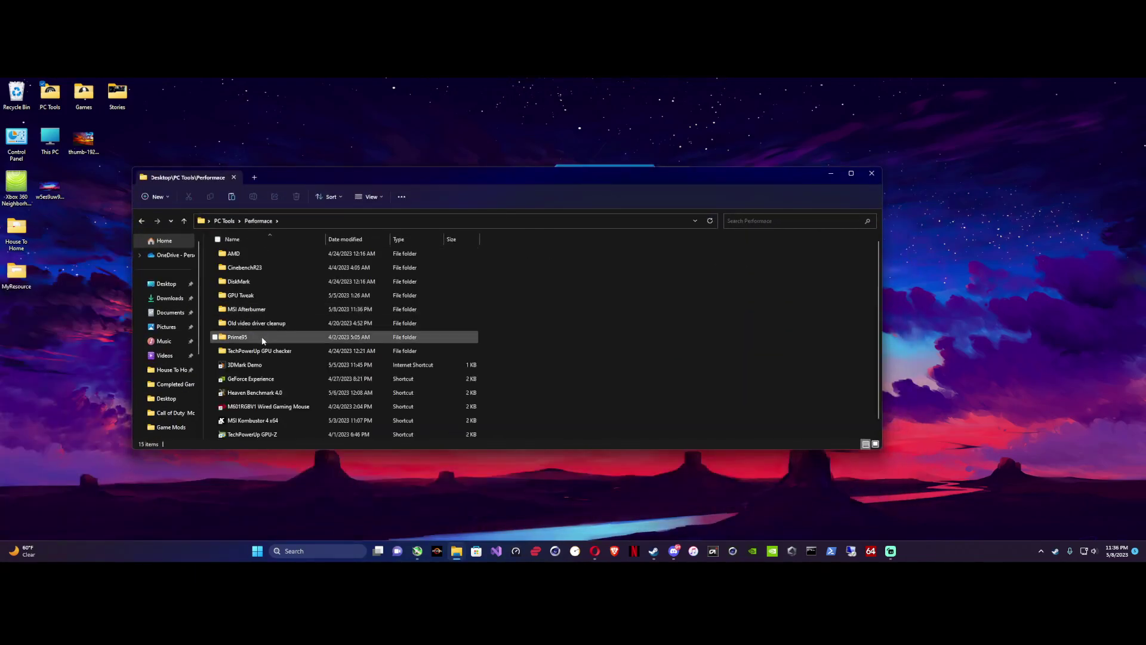
{"action": "double_click", "coordinate": [258, 310]}
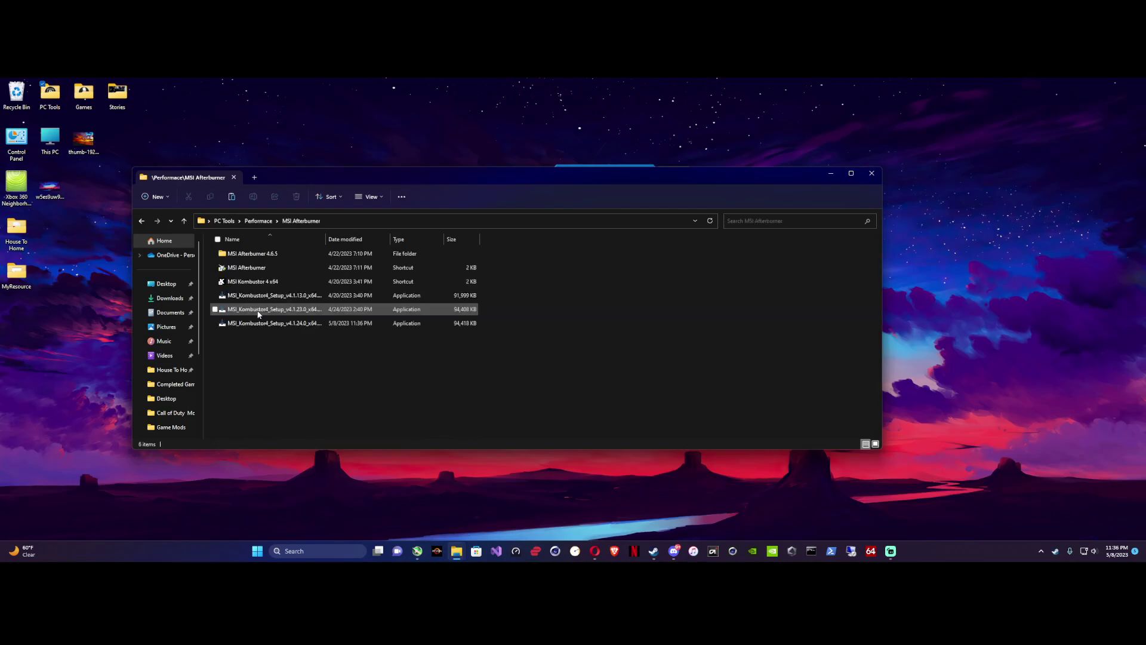
Step: Run the v4.1.24.0 Kombustor installer, choosing More info and Run anyway at the SmartScreen warning
{"action": "left_click", "coordinate": [308, 328]}
{"action": "double_click", "coordinate": [308, 328]}
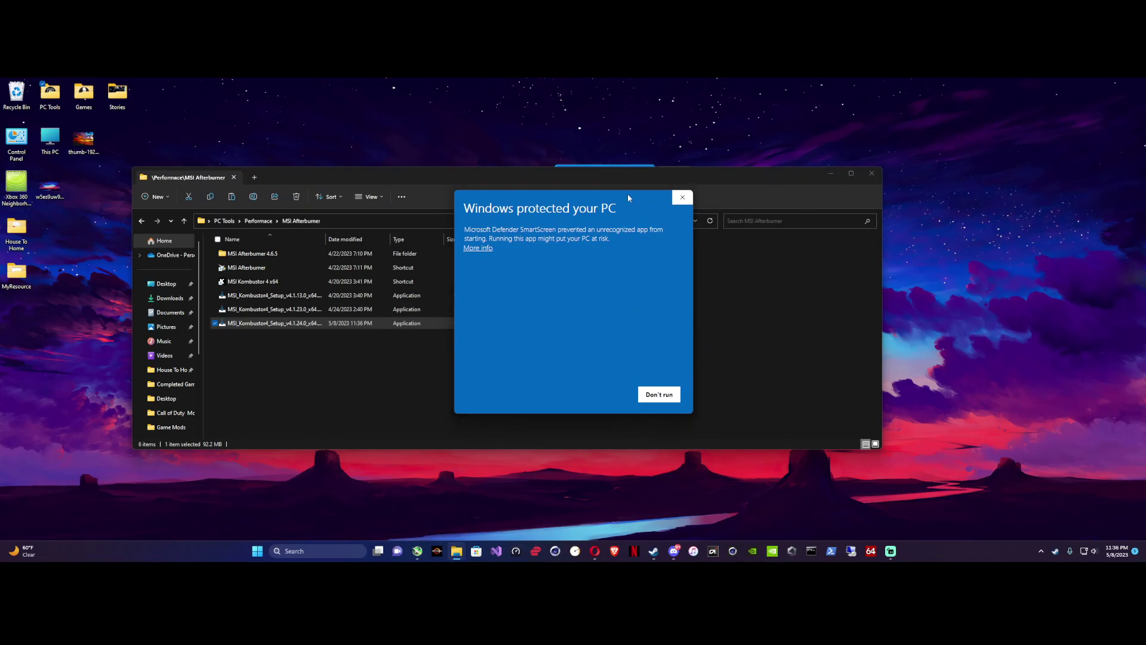
{"action": "left_click_drag", "start_coordinate": [628, 194], "coordinate": [640, 195]}
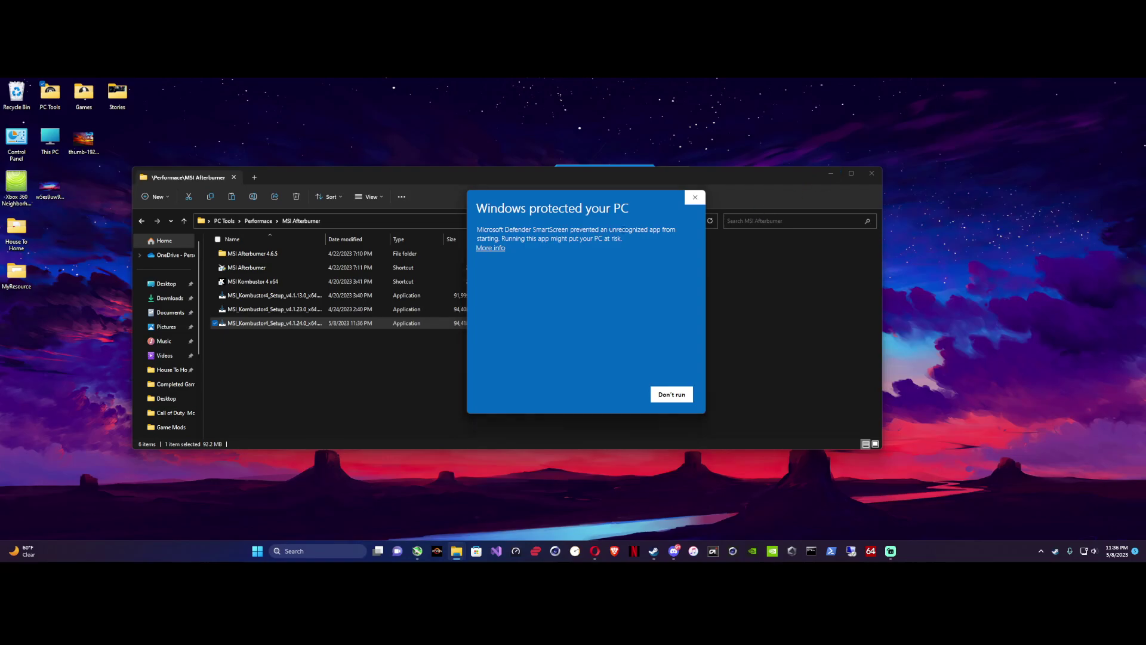
{"action": "left_click", "coordinate": [488, 248]}
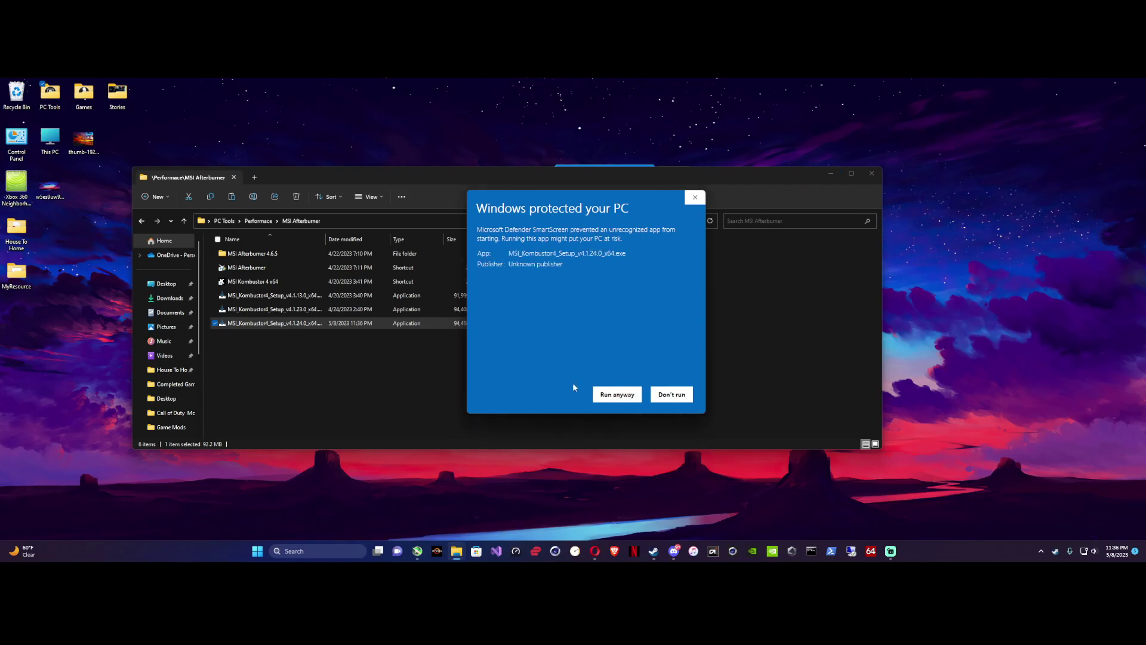
{"action": "left_click", "coordinate": [618, 395]}
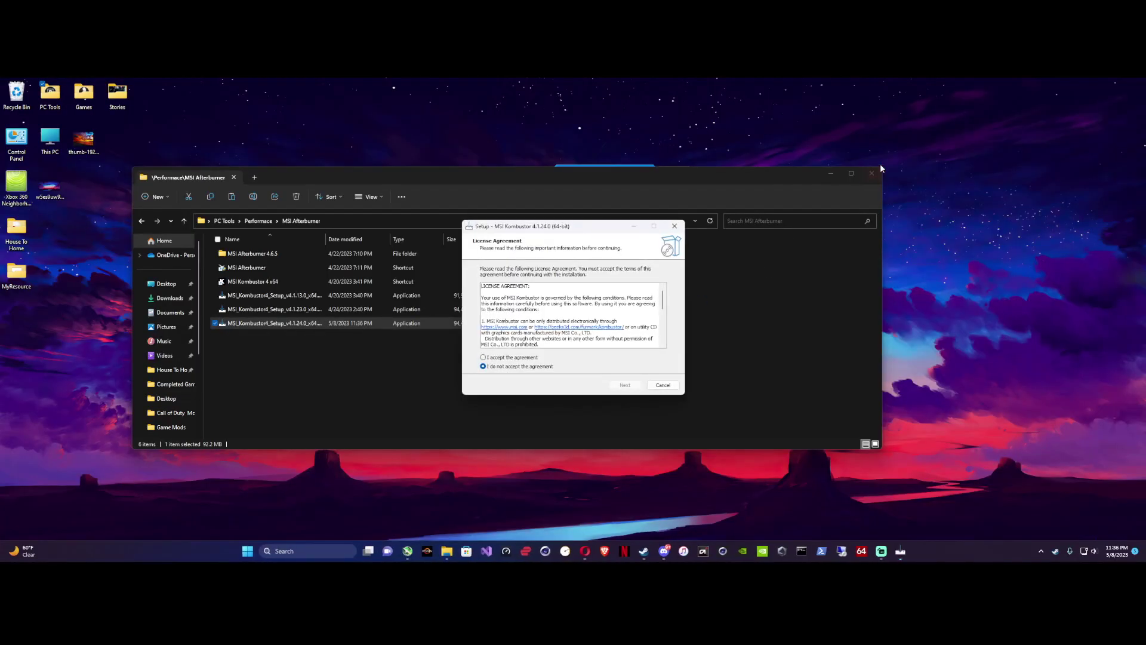
Step: Accept the license and keep the default Geeks3D installation folder, confirming the existing folder
{"action": "left_click", "coordinate": [875, 169]}
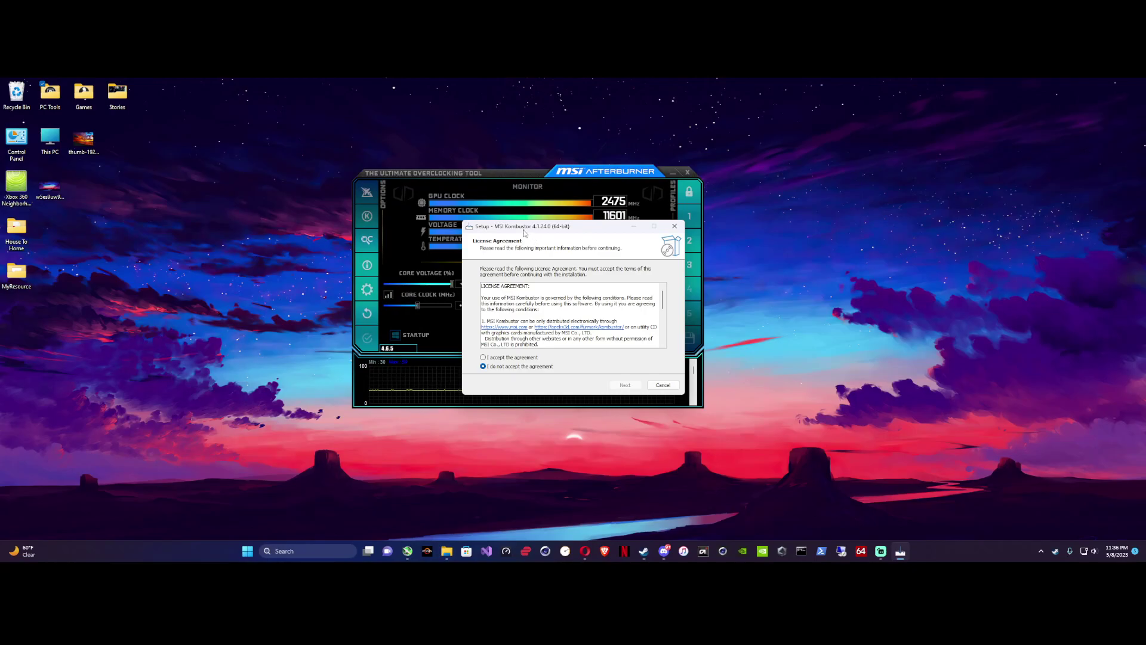
{"action": "left_click_drag", "start_coordinate": [525, 229], "coordinate": [806, 216]}
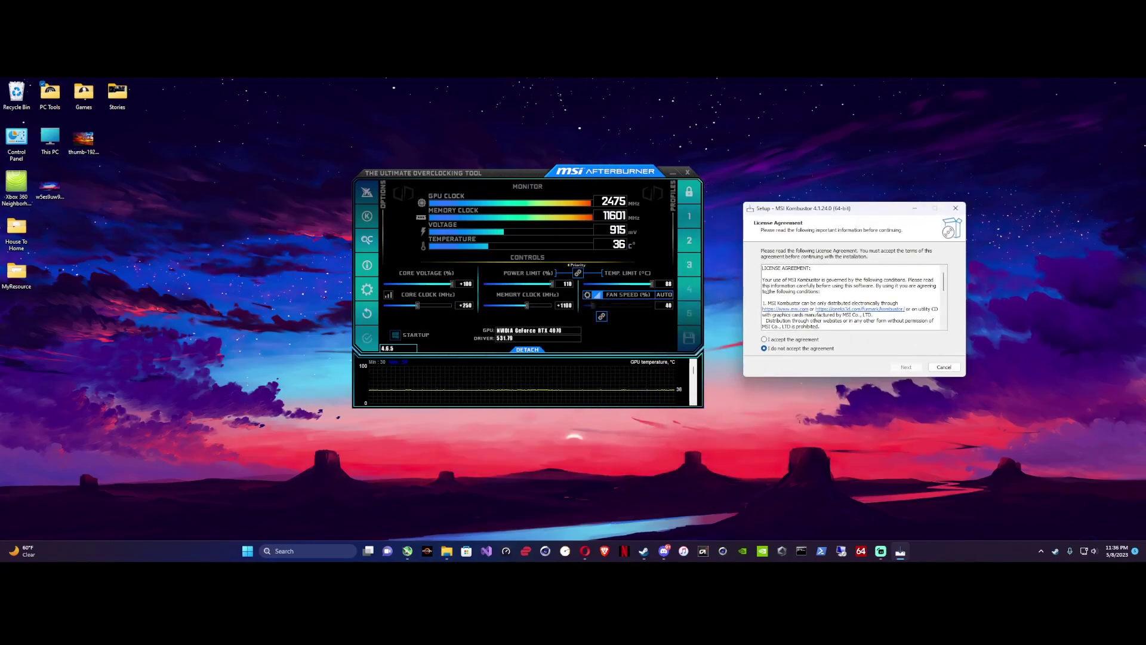
{"action": "left_click", "coordinate": [786, 339]}
{"action": "scroll", "coordinate": [856, 298], "scroll_direction": "down", "scroll_amount": 10}
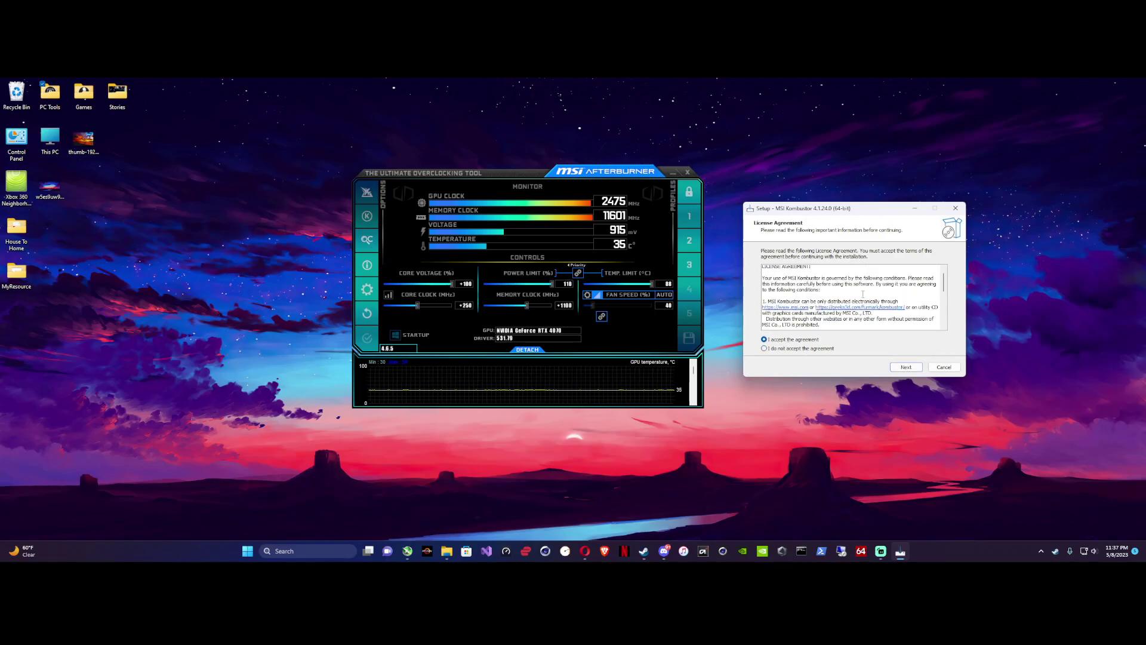
{"action": "scroll", "coordinate": [855, 298], "scroll_direction": "up", "scroll_amount": 10}
{"action": "left_click", "coordinate": [908, 368]}
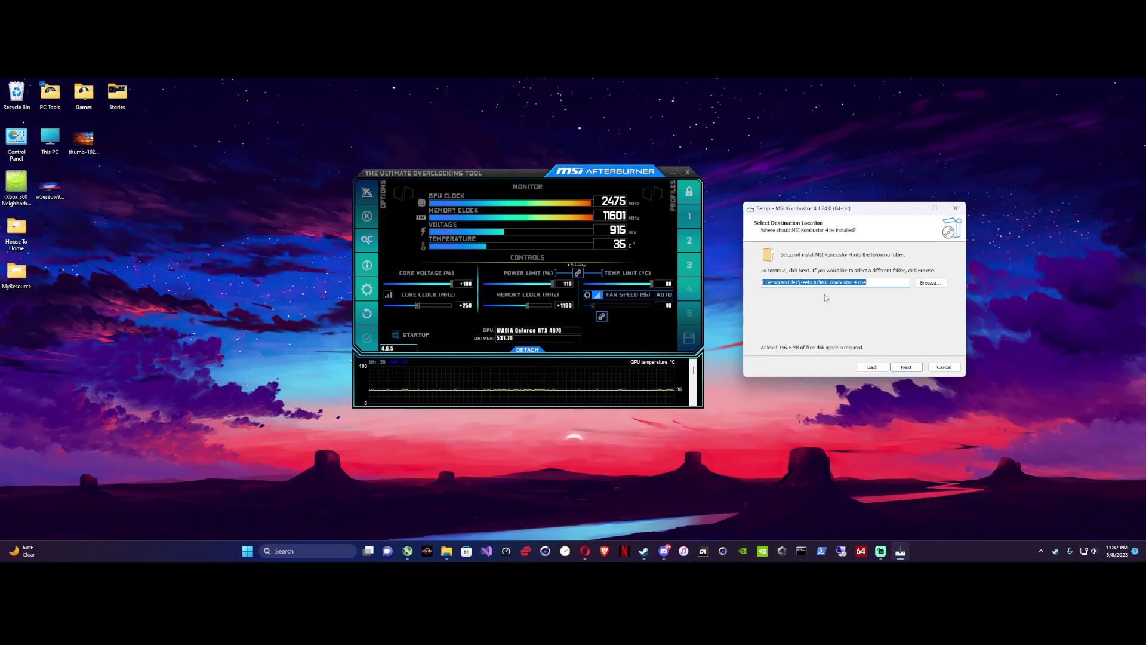
{"action": "left_click", "coordinate": [875, 280]}
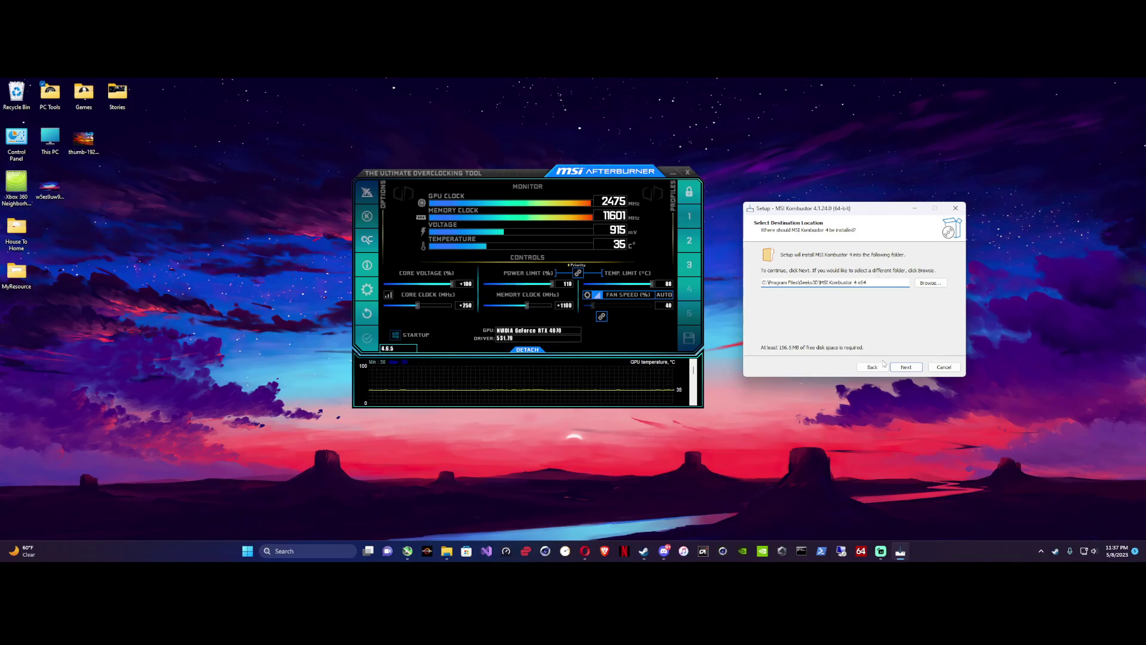
{"action": "left_click", "coordinate": [906, 366]}
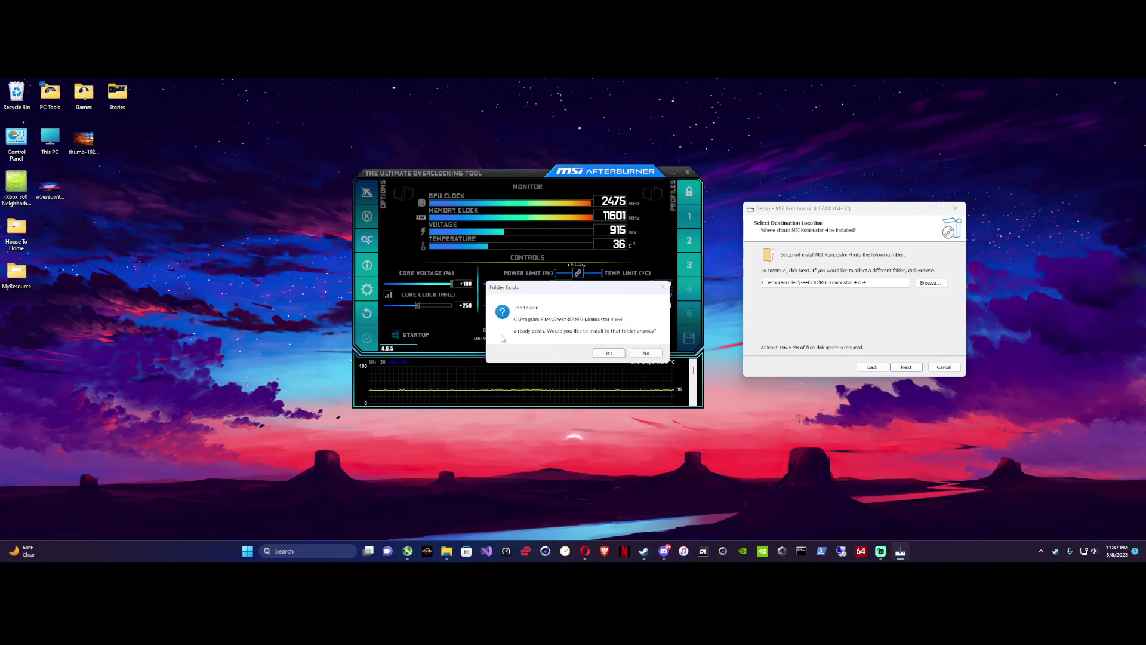
{"action": "left_click", "coordinate": [609, 354]}
Step: Uncheck the Quick Launch icon option in the additional tasks
{"action": "left_click", "coordinate": [908, 368]}
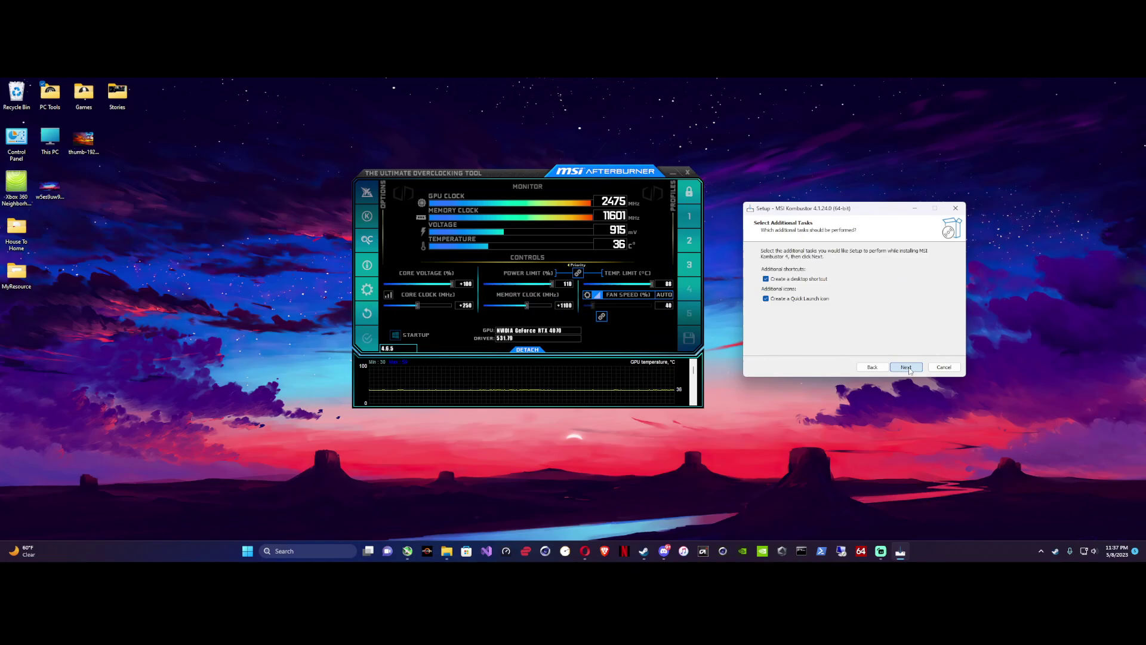
{"action": "left_click", "coordinate": [908, 367]}
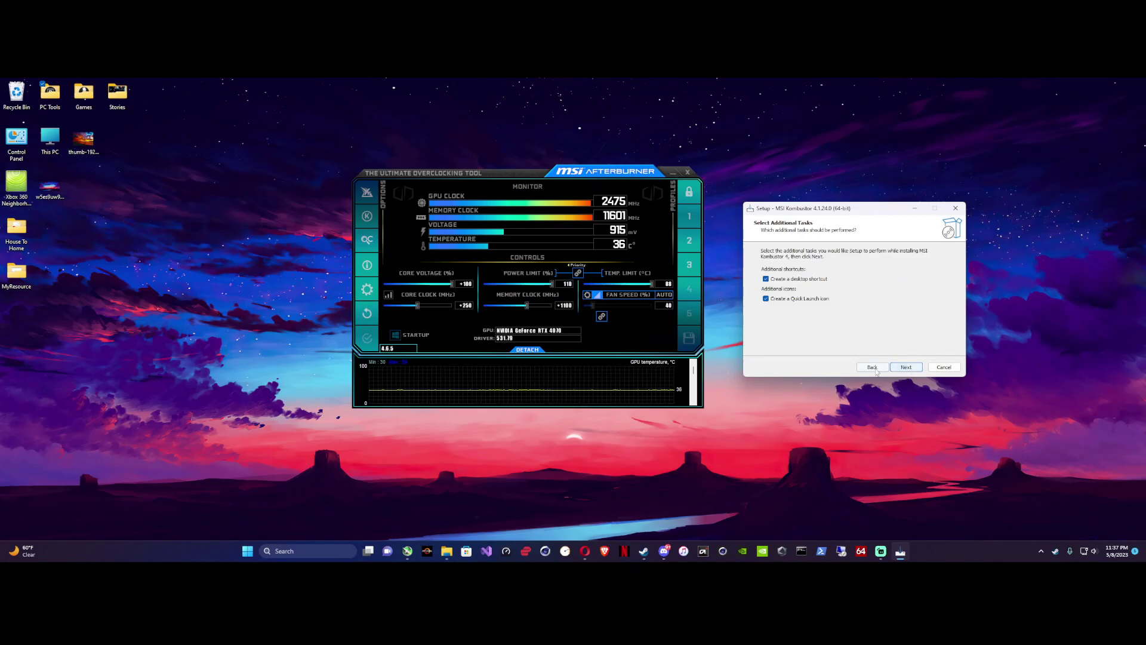
{"action": "left_click", "coordinate": [922, 371]}
{"action": "left_click", "coordinate": [766, 298]}
{"action": "left_click", "coordinate": [906, 368]}
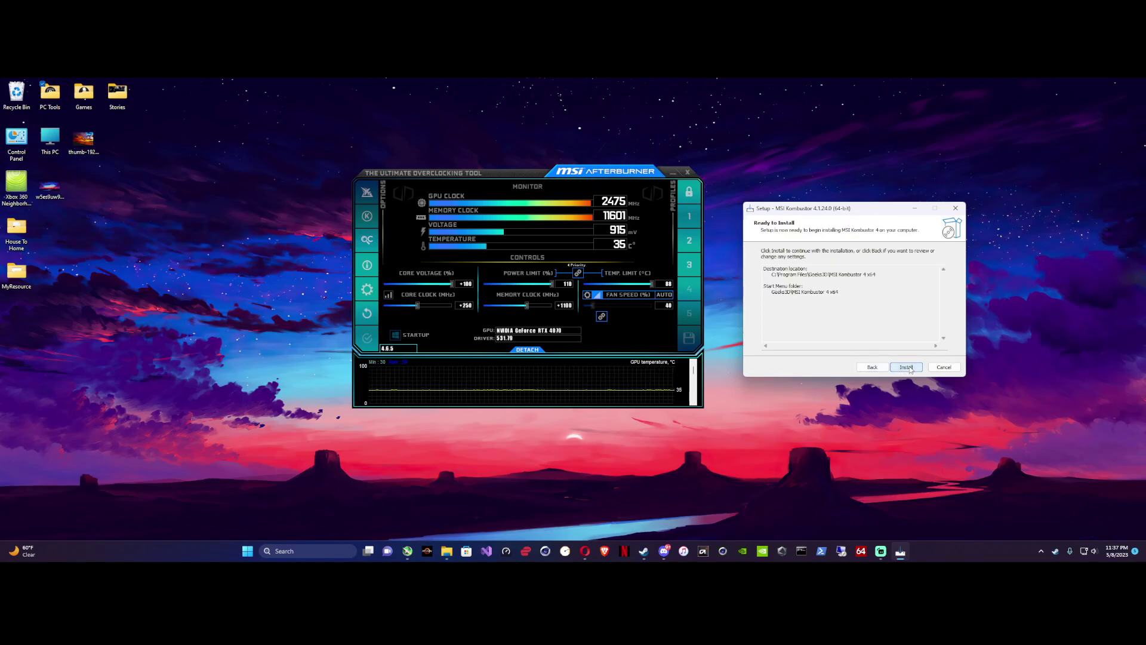
Step: Install Kombustor and finish setup with Launch checked
{"action": "left_click", "coordinate": [907, 367]}
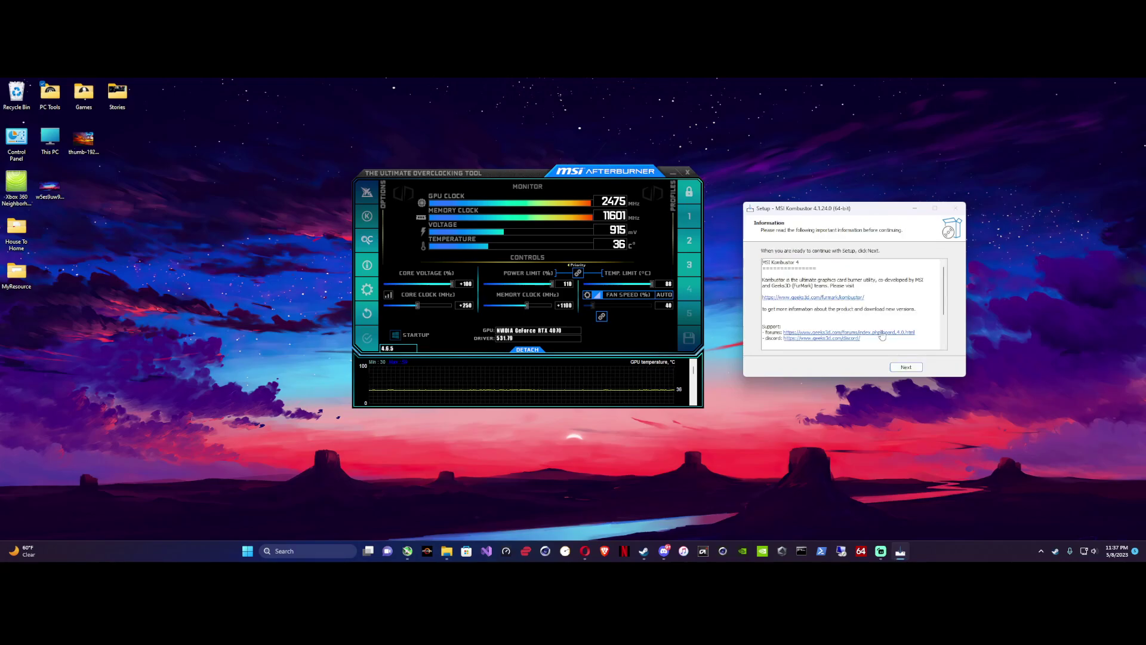
{"action": "left_click", "coordinate": [909, 368]}
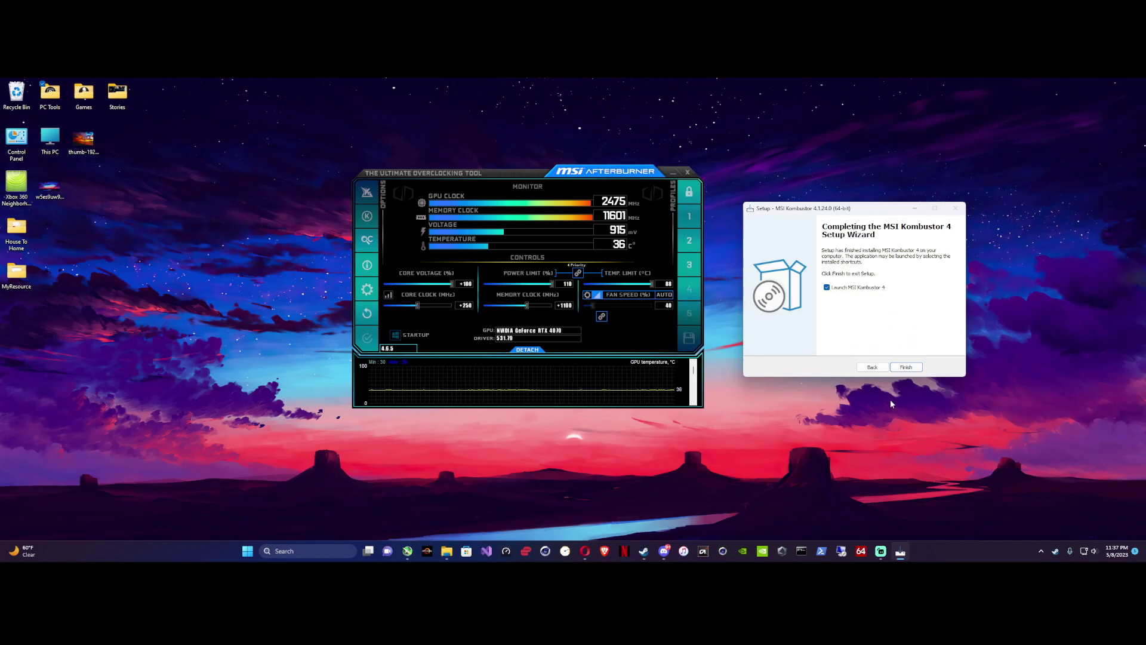
{"action": "left_click", "coordinate": [907, 367]}
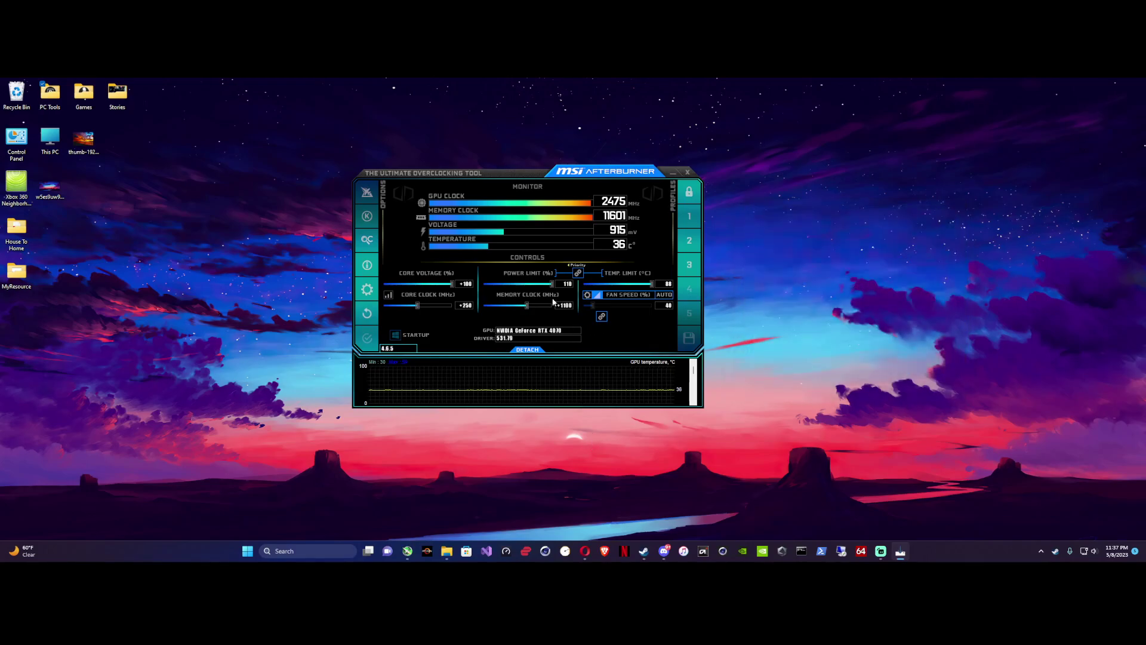
Step: Reposition the Kombustor window and keep (GL) msi-01 as the stress test
{"action": "left_click_drag", "start_coordinate": [500, 173], "coordinate": [611, 180]}
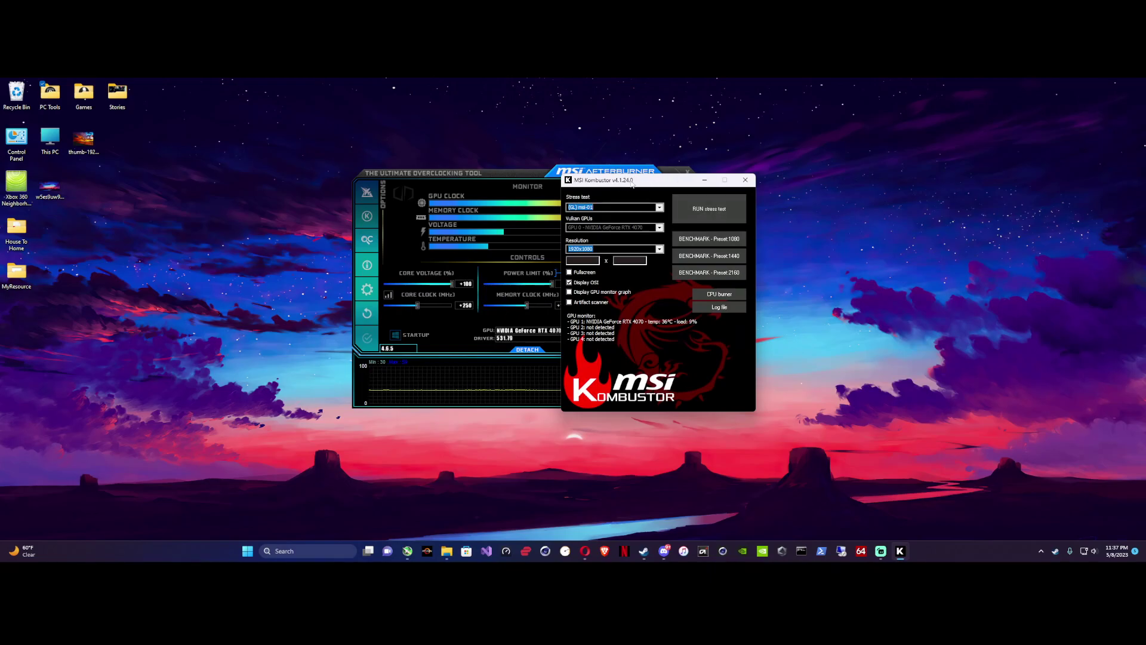
{"action": "left_click", "coordinate": [661, 304]}
{"action": "left_click", "coordinate": [659, 207]}
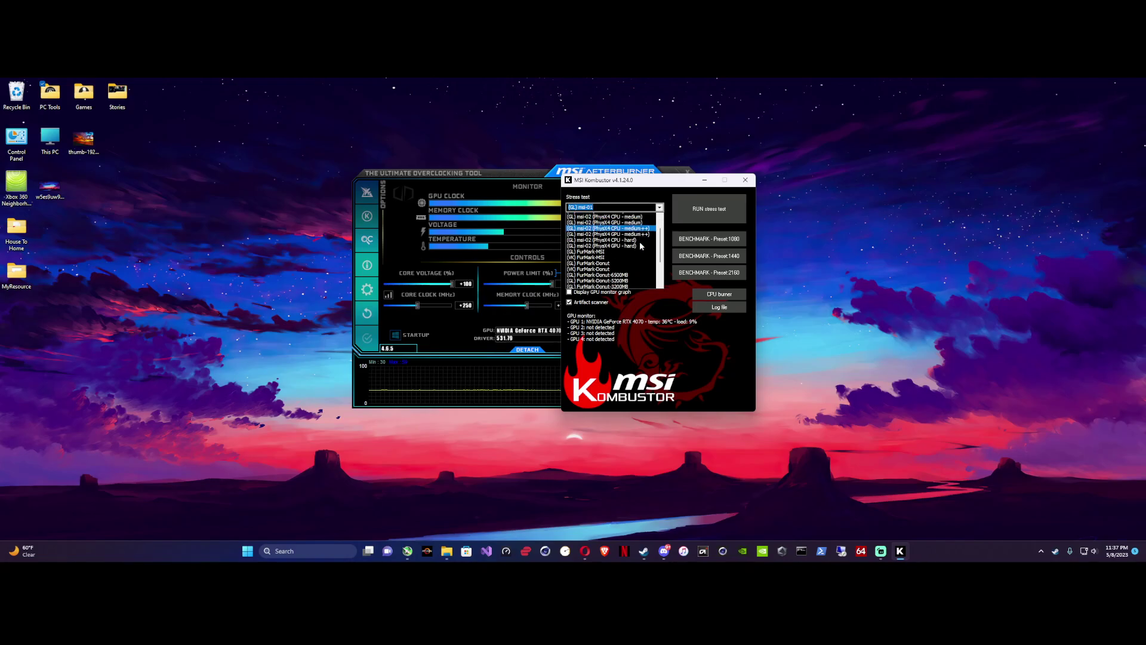
{"action": "scroll", "coordinate": [634, 261], "scroll_direction": "up", "scroll_amount": 4}
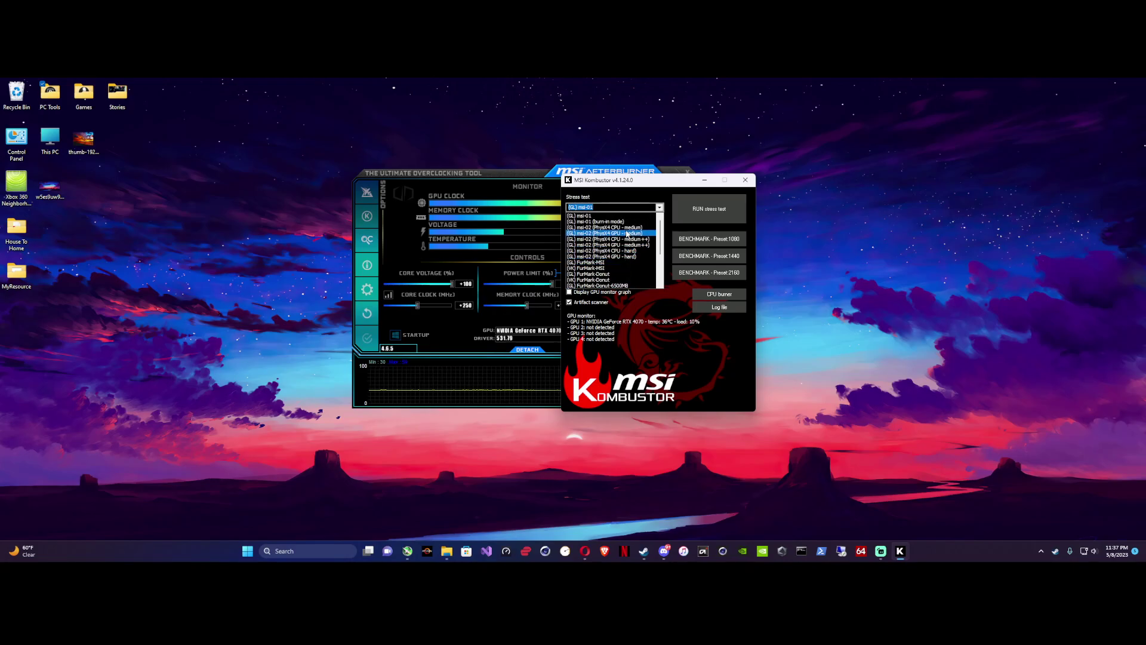
{"action": "scroll", "coordinate": [622, 257], "scroll_direction": "down", "scroll_amount": 5}
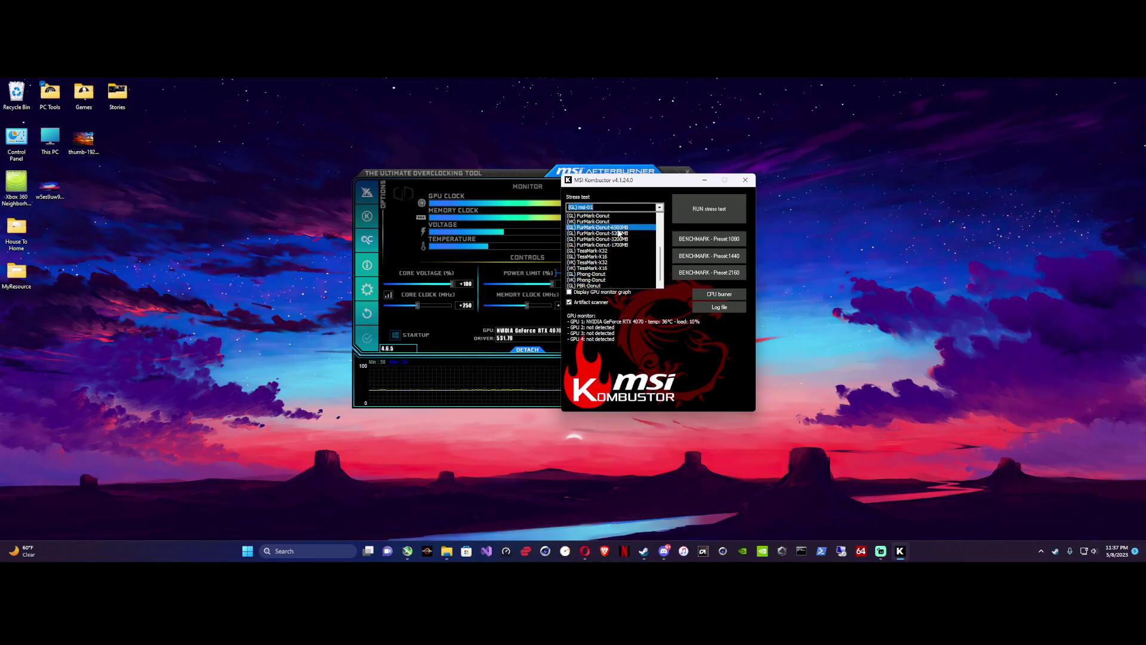
{"action": "scroll", "coordinate": [612, 251], "scroll_direction": "up", "scroll_amount": 5}
{"action": "left_click", "coordinate": [664, 299]}
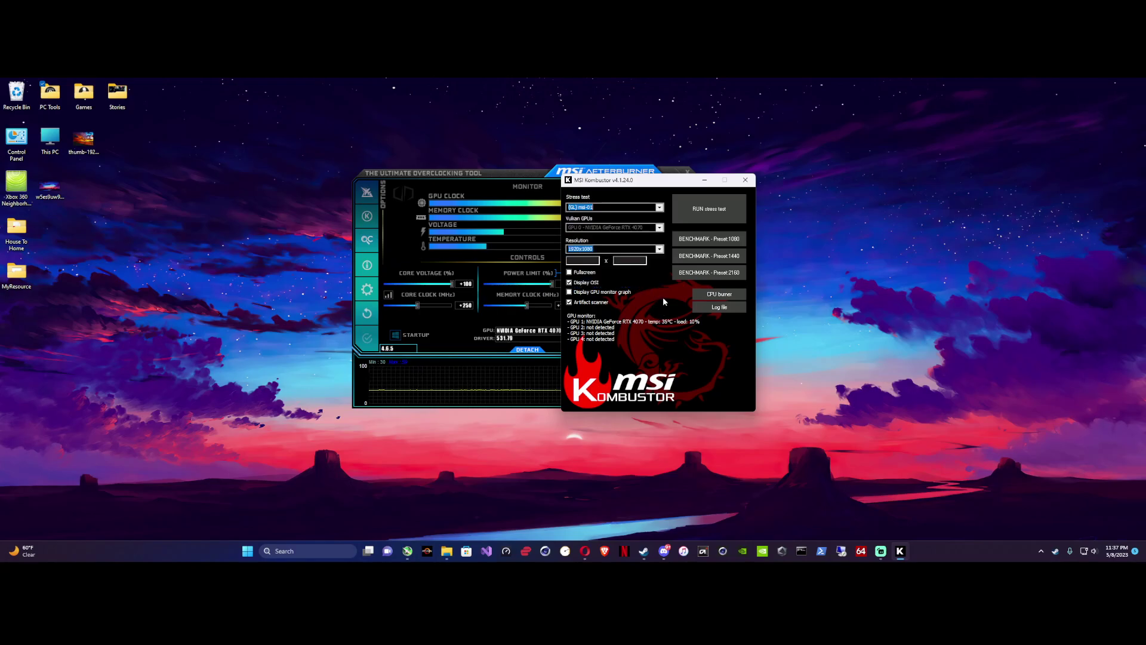
Step: Keep 1920x1080 resolution, enable Display GPU monitor graph, and disable Artifact scanner
{"action": "left_click", "coordinate": [660, 250]}
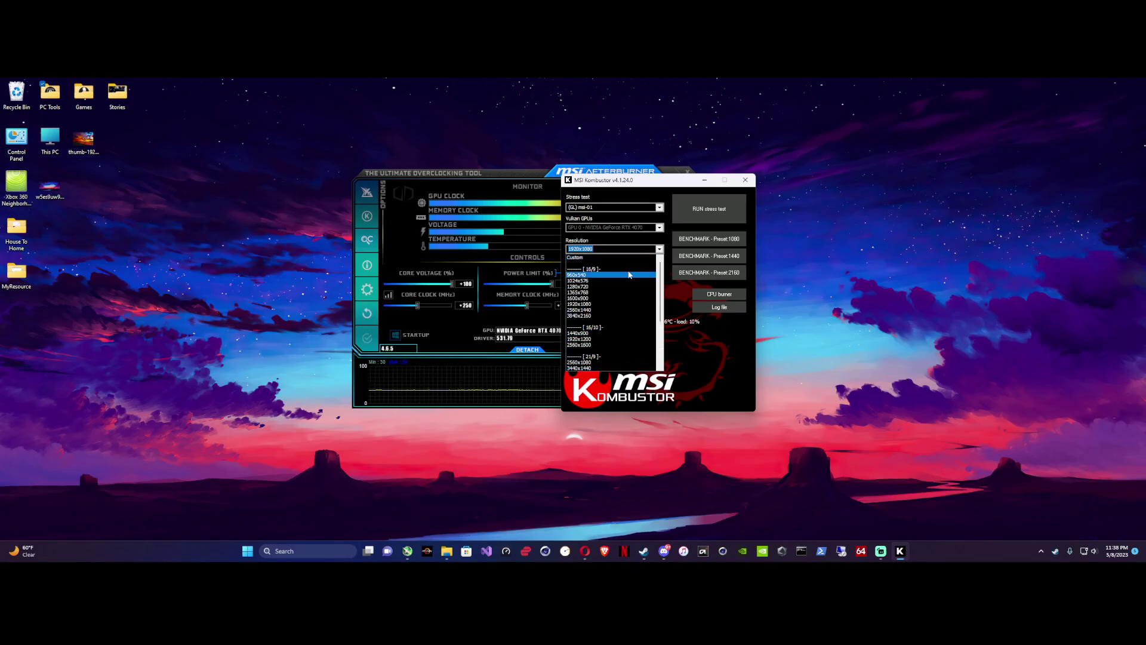
{"action": "left_click", "coordinate": [681, 298]}
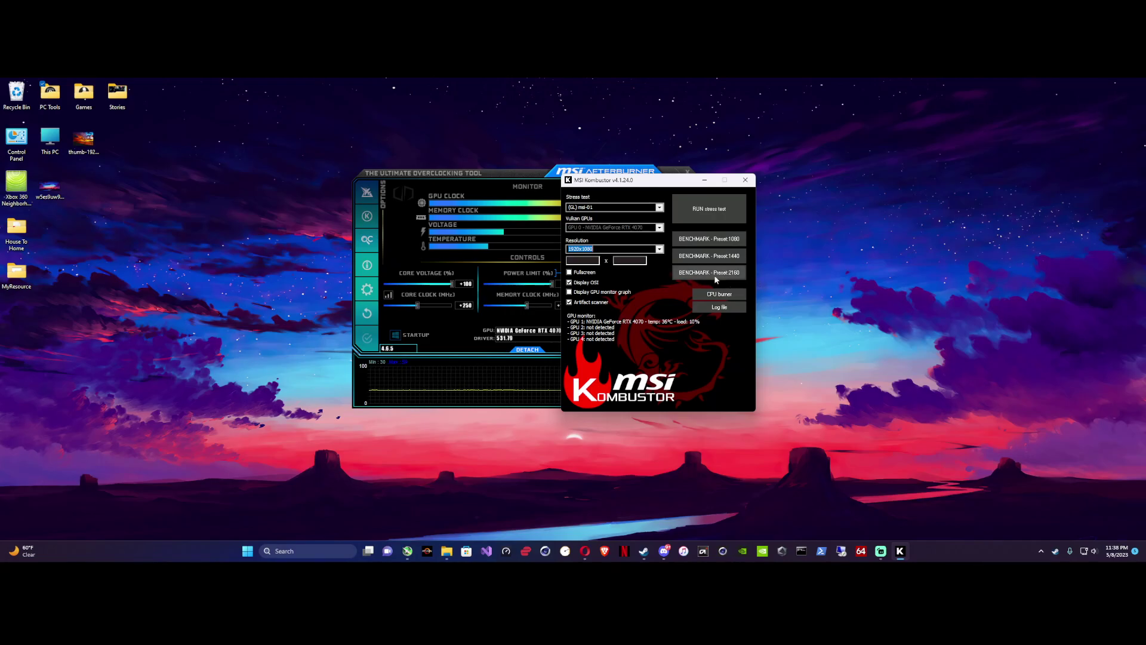
{"action": "left_click", "coordinate": [600, 292]}
{"action": "left_click", "coordinate": [570, 303]}
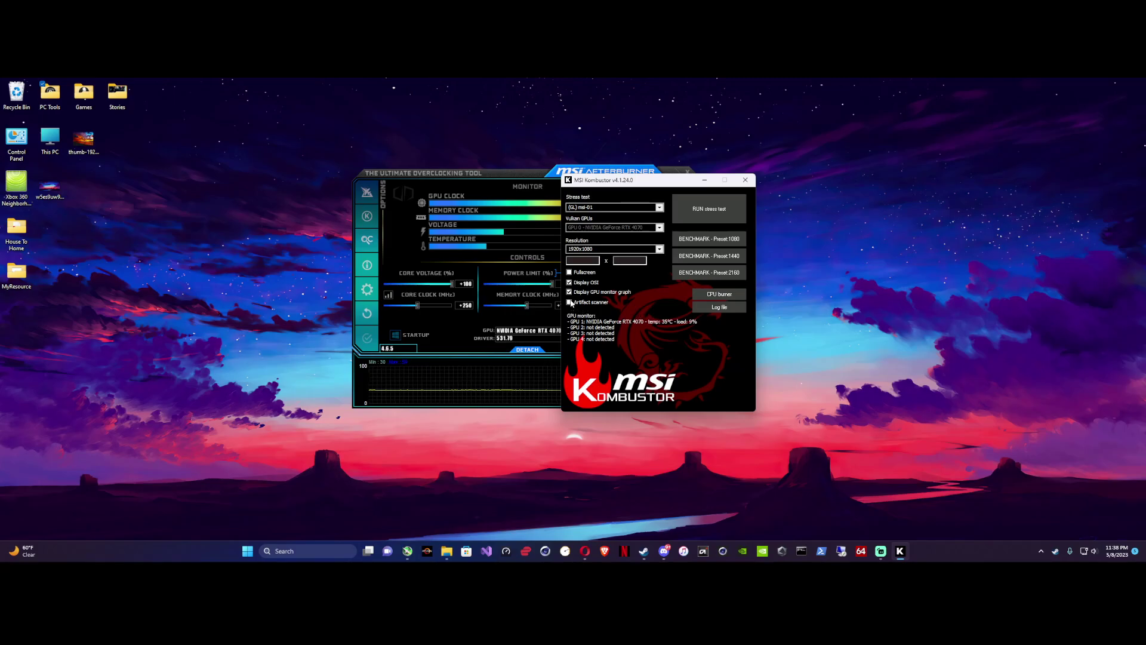
Step: Close Kombustor, relaunch it from Afterburner's K sidebar button, then close it again
{"action": "left_click", "coordinate": [713, 299]}
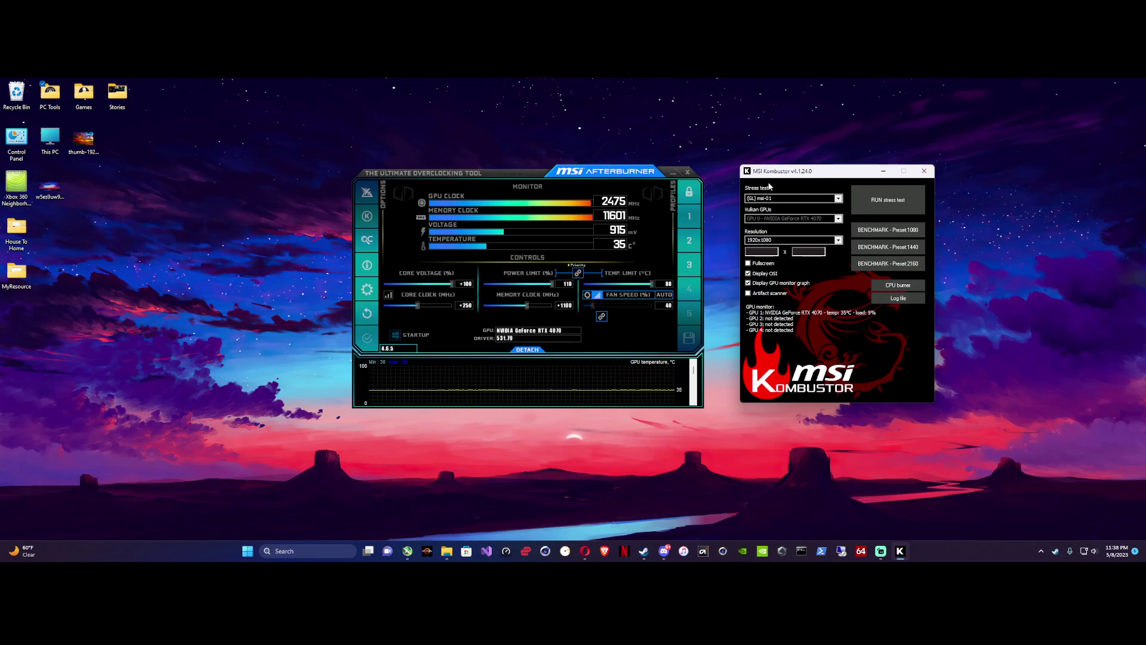
{"action": "left_click", "coordinate": [924, 171]}
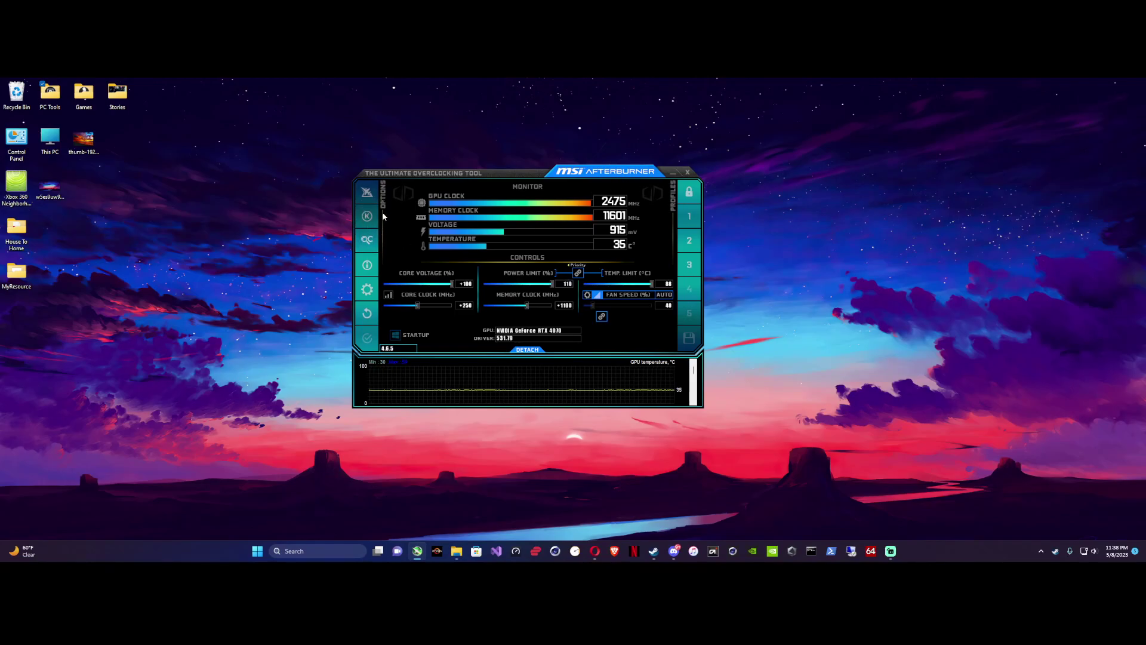
{"action": "left_click", "coordinate": [366, 220]}
{"action": "left_click_drag", "start_coordinate": [506, 186], "coordinate": [541, 230]}
{"action": "left_click", "coordinate": [658, 226]}
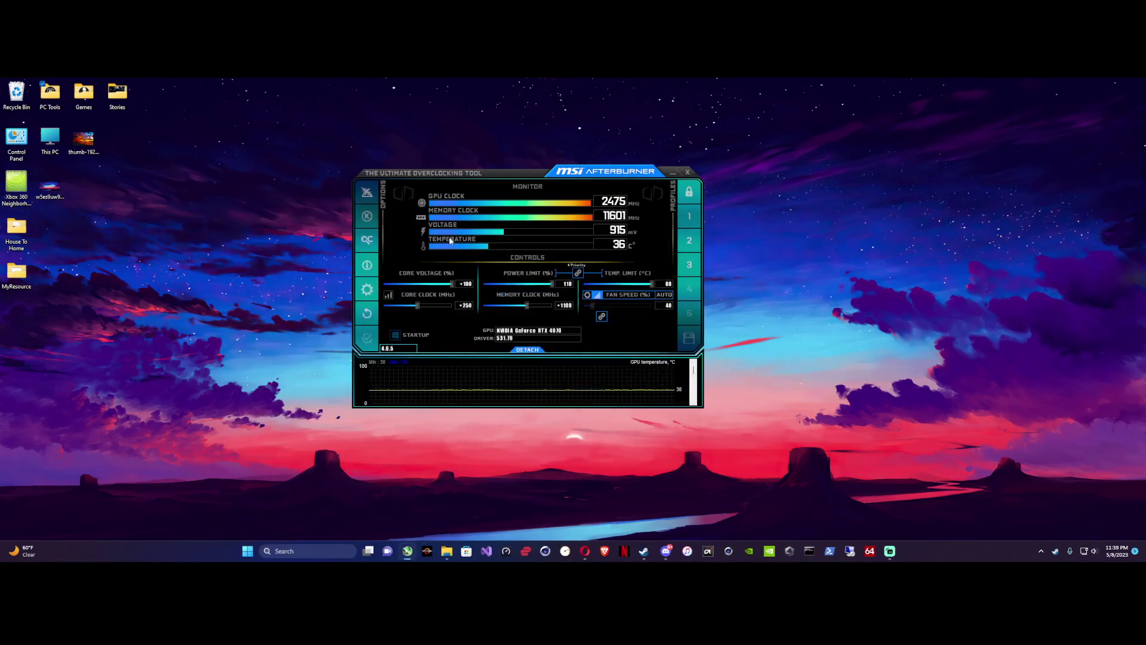